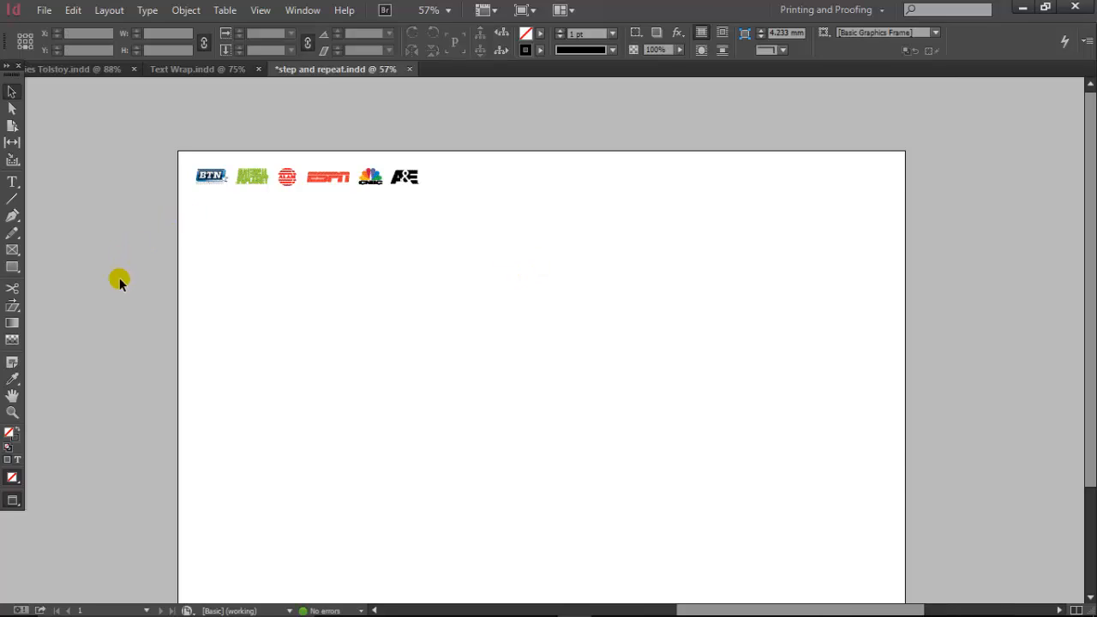
Inspect the logo strip up close and set the display performance to High Quality Display.
click(13, 414)
drag(174, 143, 479, 222)
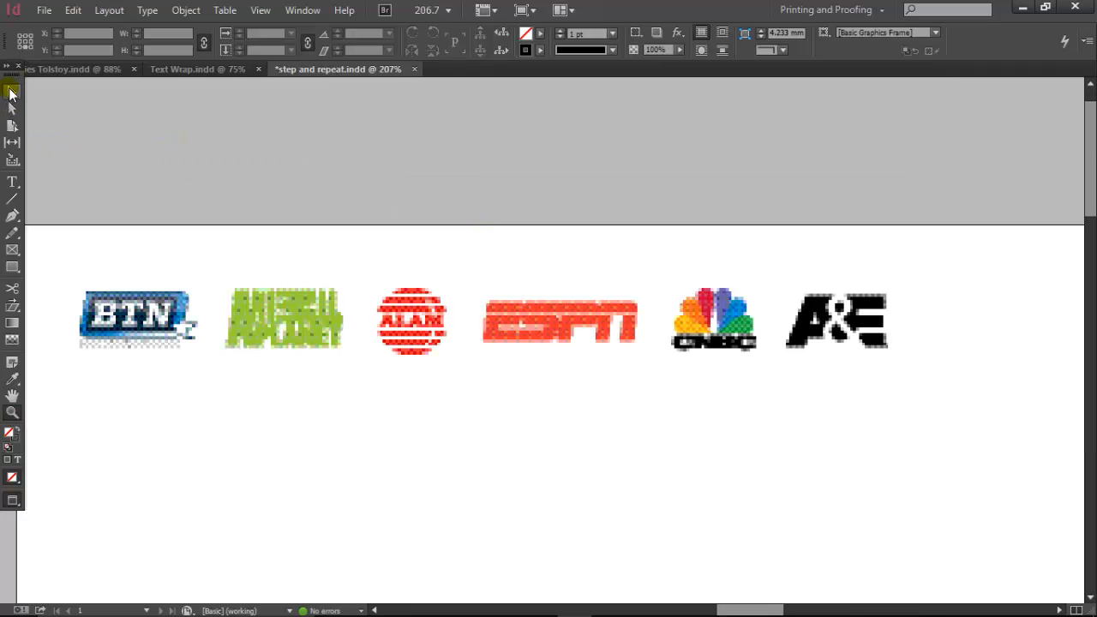
click(12, 91)
click(486, 338)
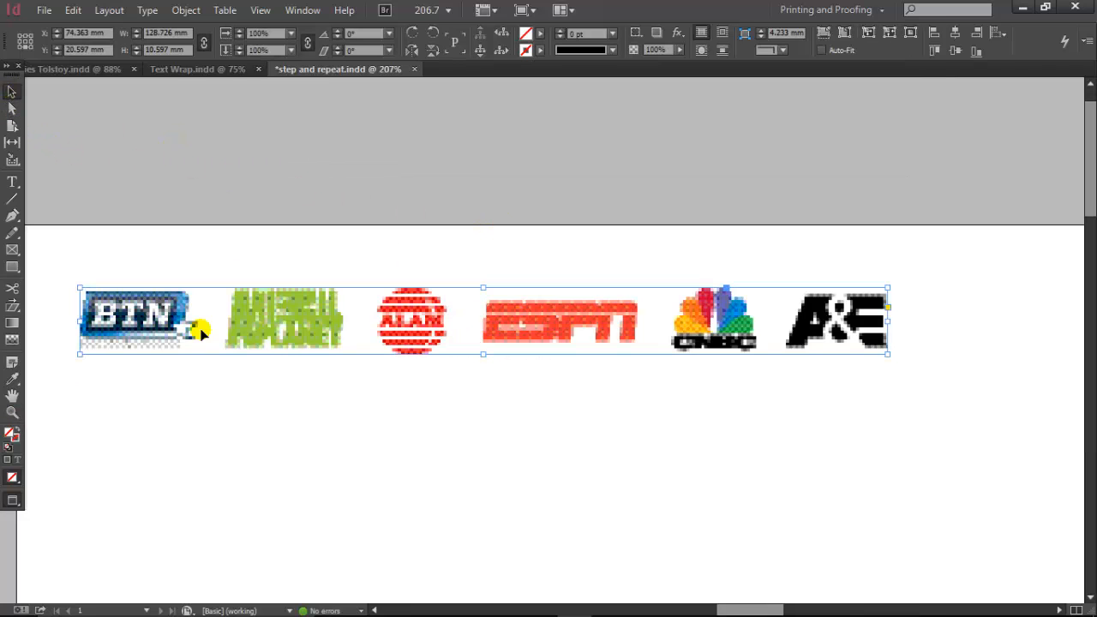
click(245, 138)
click(263, 9)
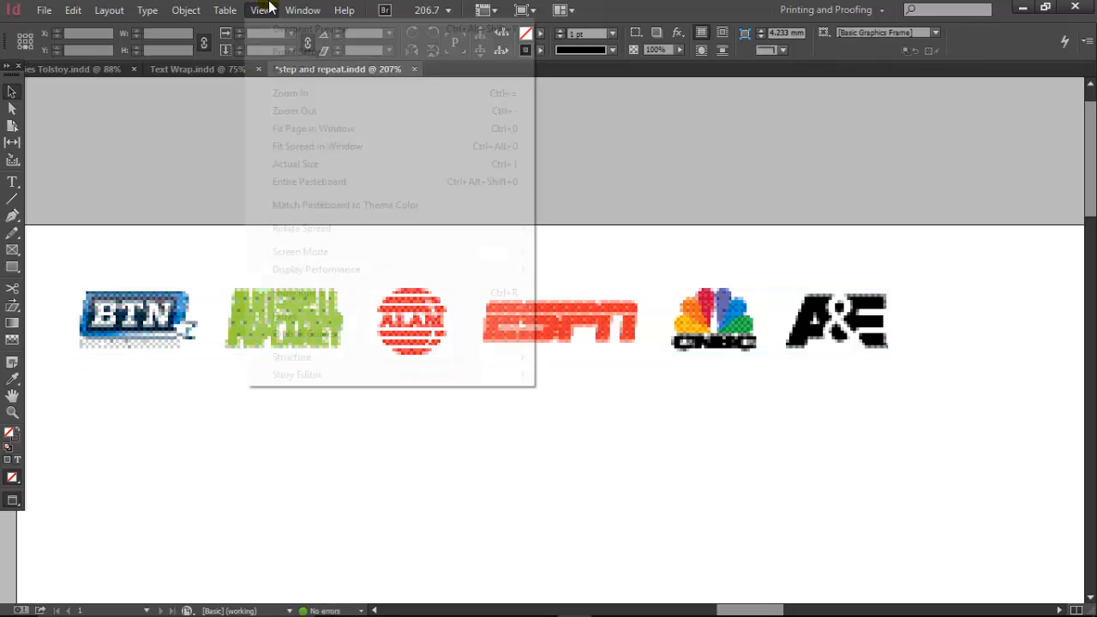
mouse_move(335, 269)
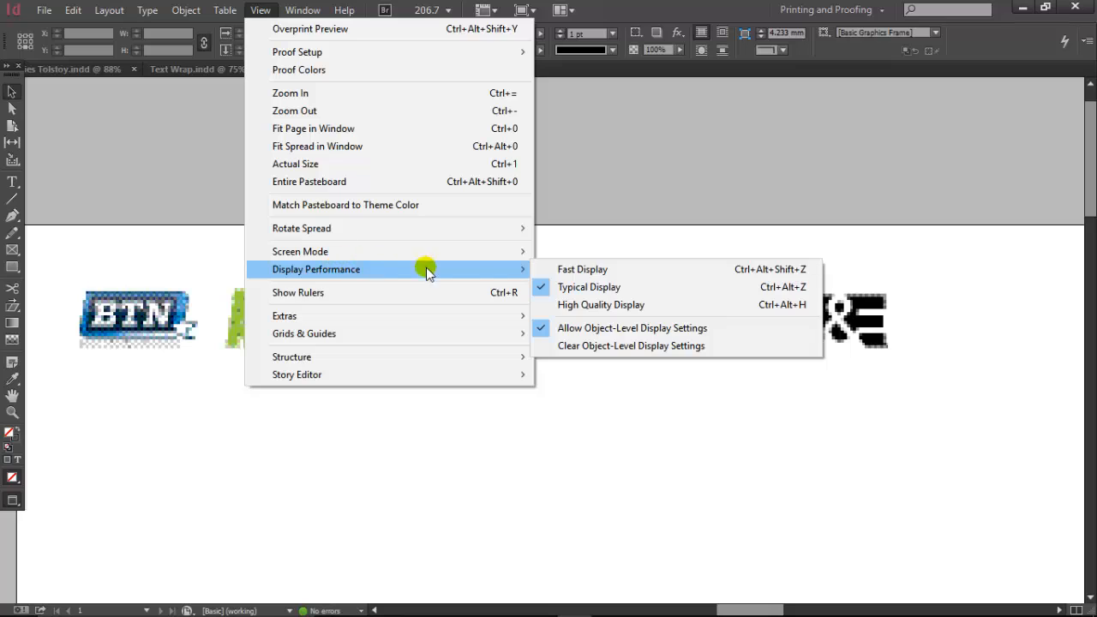
click(592, 305)
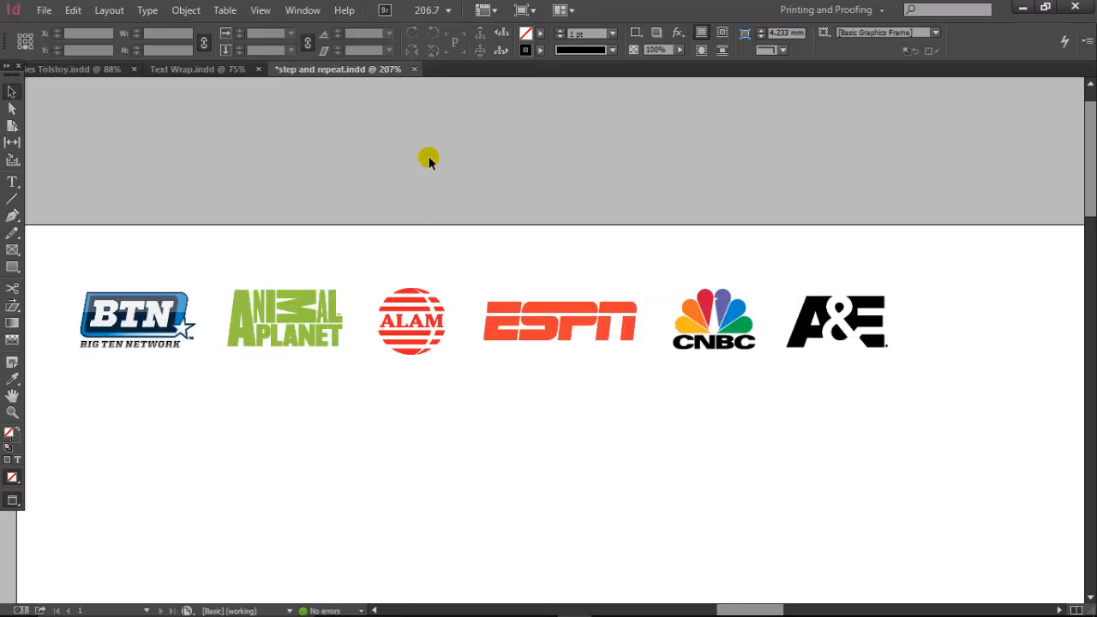
Return the display performance to Typical Display.
key(ctrl+minus)
key(ctrl+minus)
key(ctrl+minus)
key(ctrl+minus)
key(ctrl+minus)
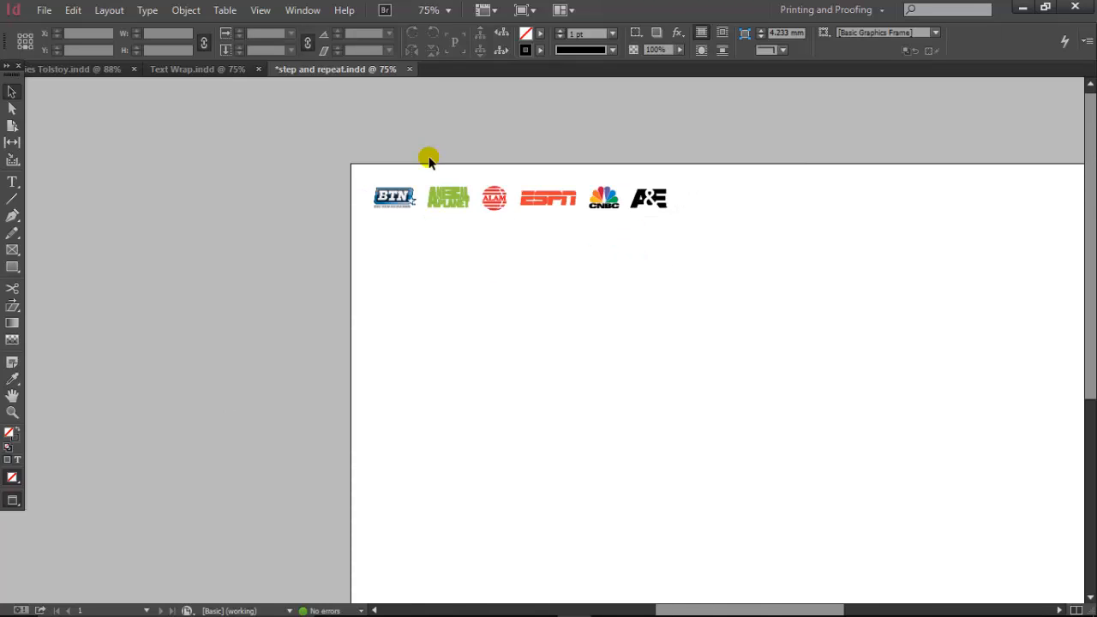
drag(745, 215, 475, 152)
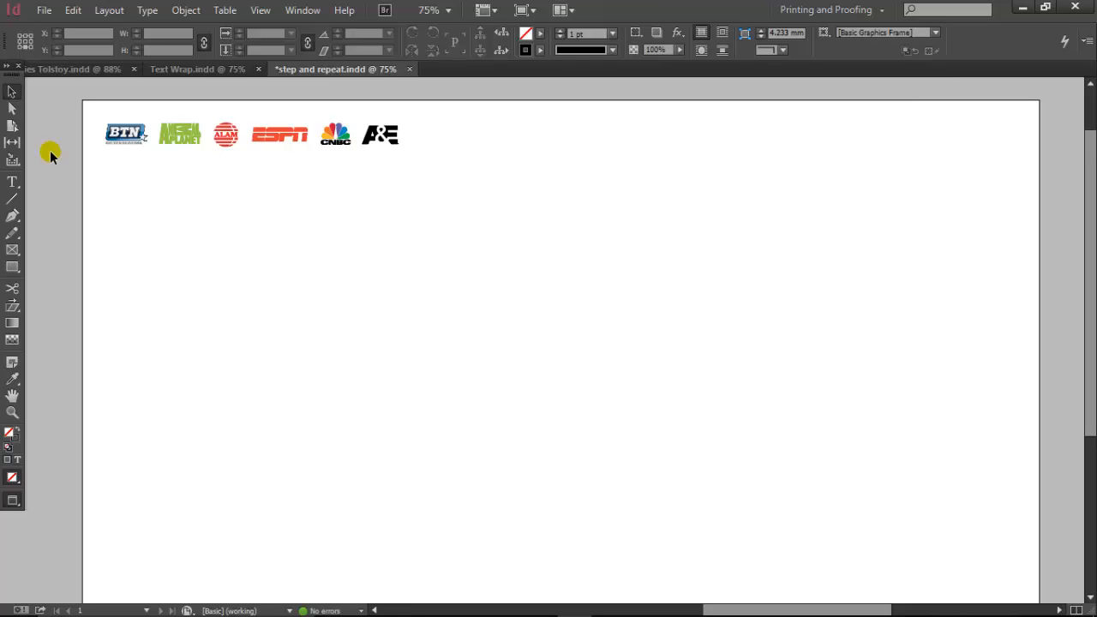
click(261, 9)
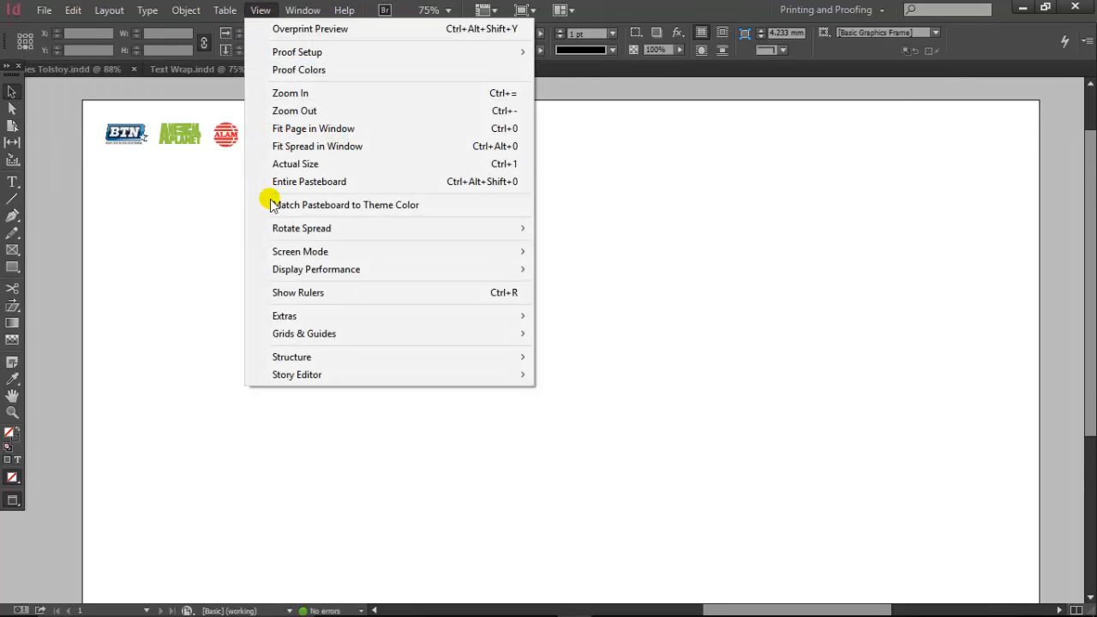
mouse_move(267, 269)
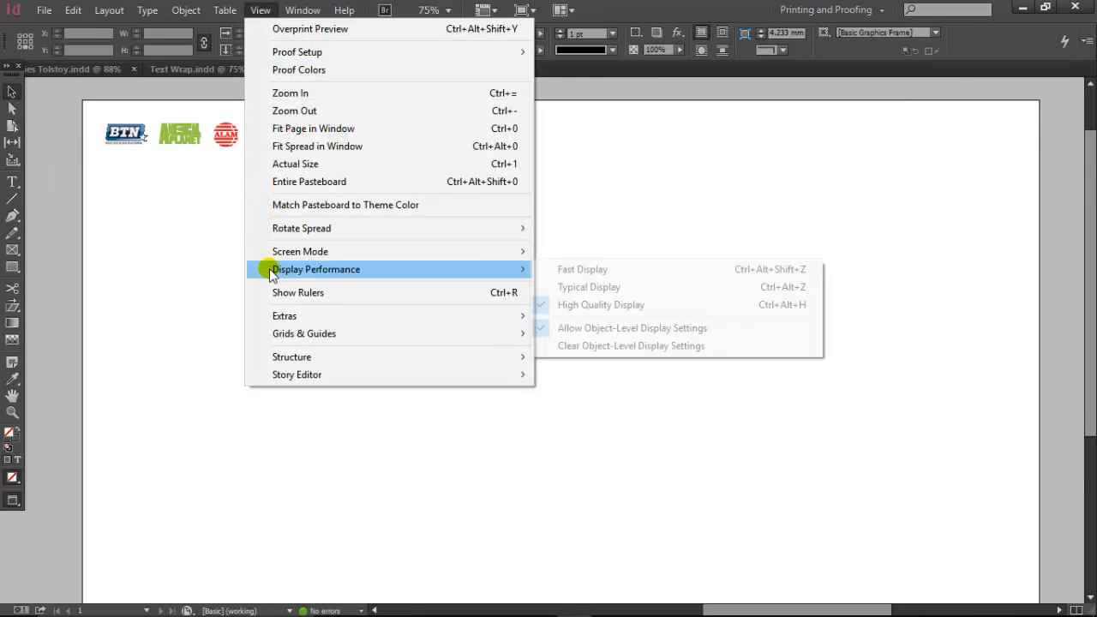
click(582, 289)
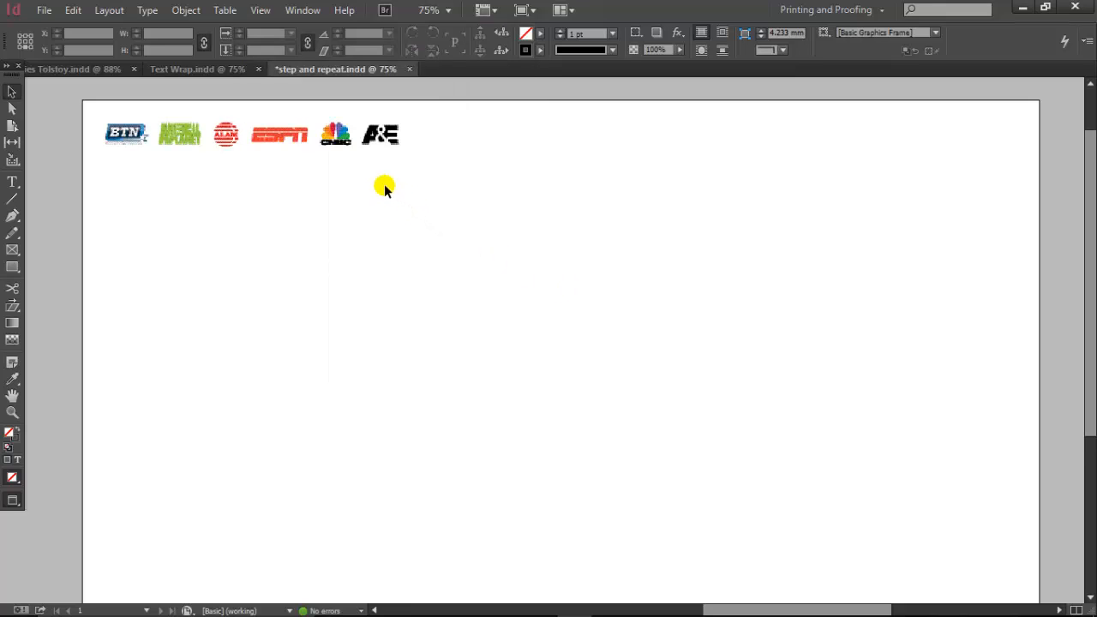
Duplicate the logo strip twice horizontally to form a top row of three evenly spaced strips.
click(341, 137)
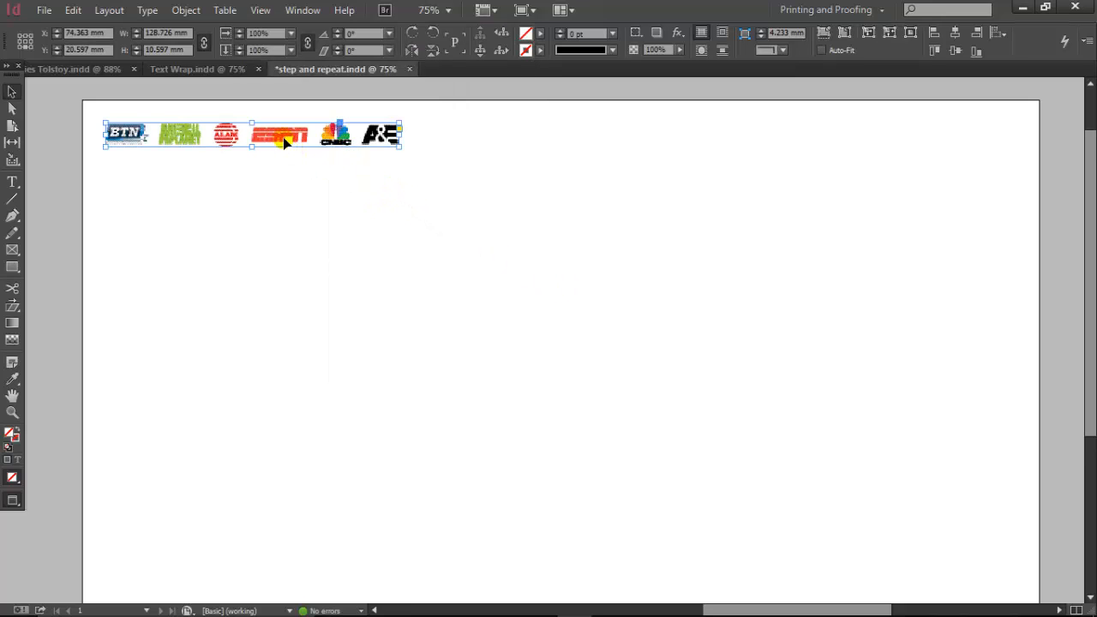
drag(284, 142, 590, 168)
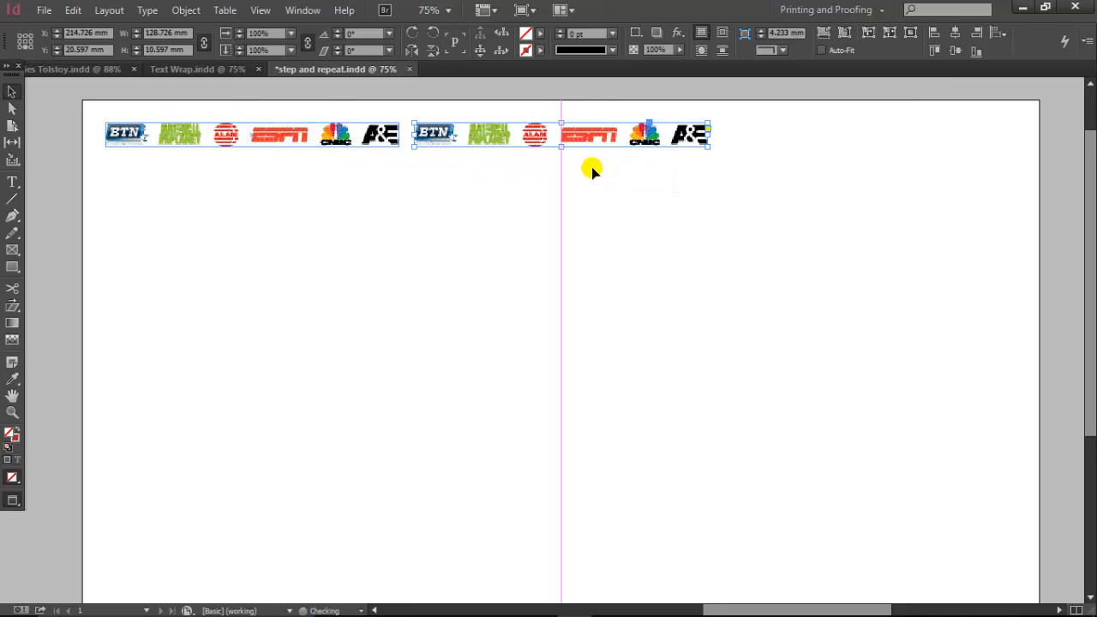
drag(498, 143, 795, 162)
Duplicate the three-strip row directly below at Y 35 mm and shift the copy right by about 71 mm.
drag(124, 104, 749, 167)
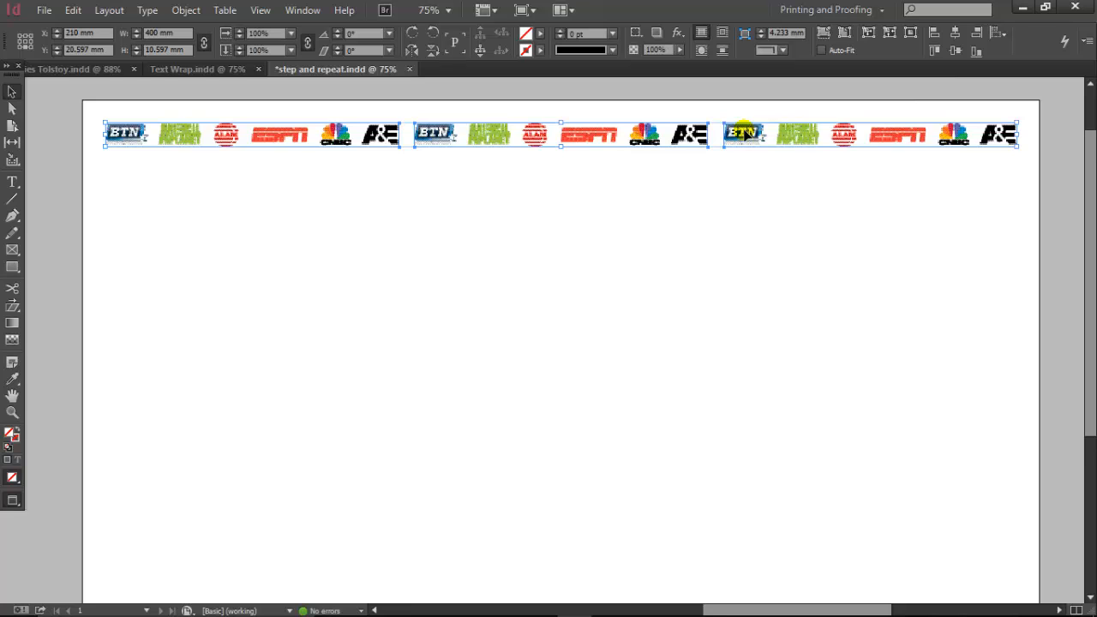
drag(744, 133, 746, 169)
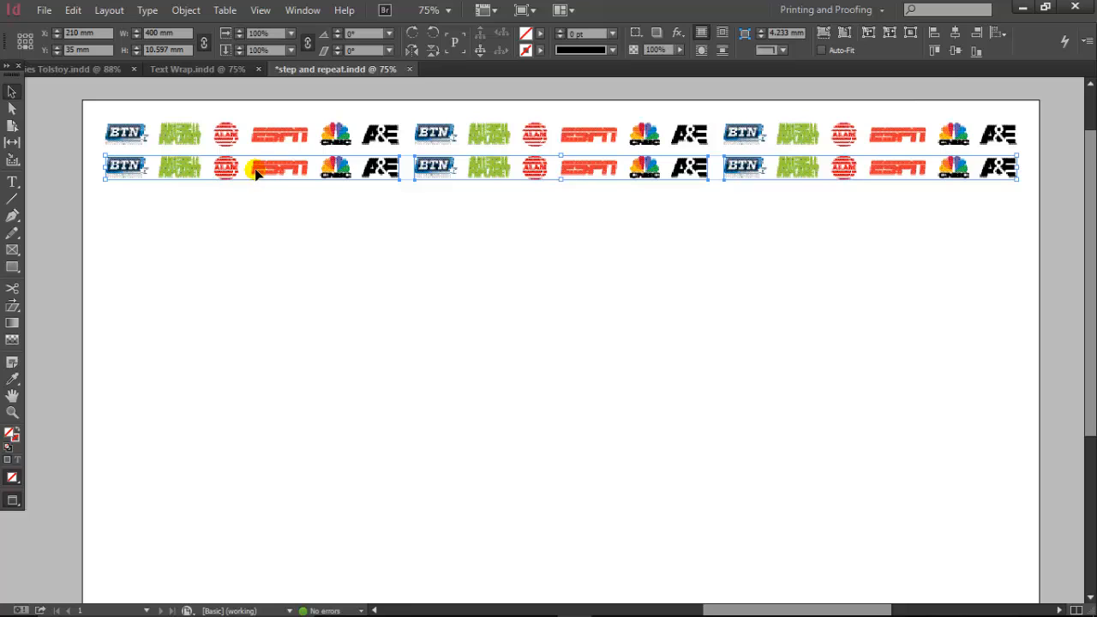
drag(173, 168, 334, 186)
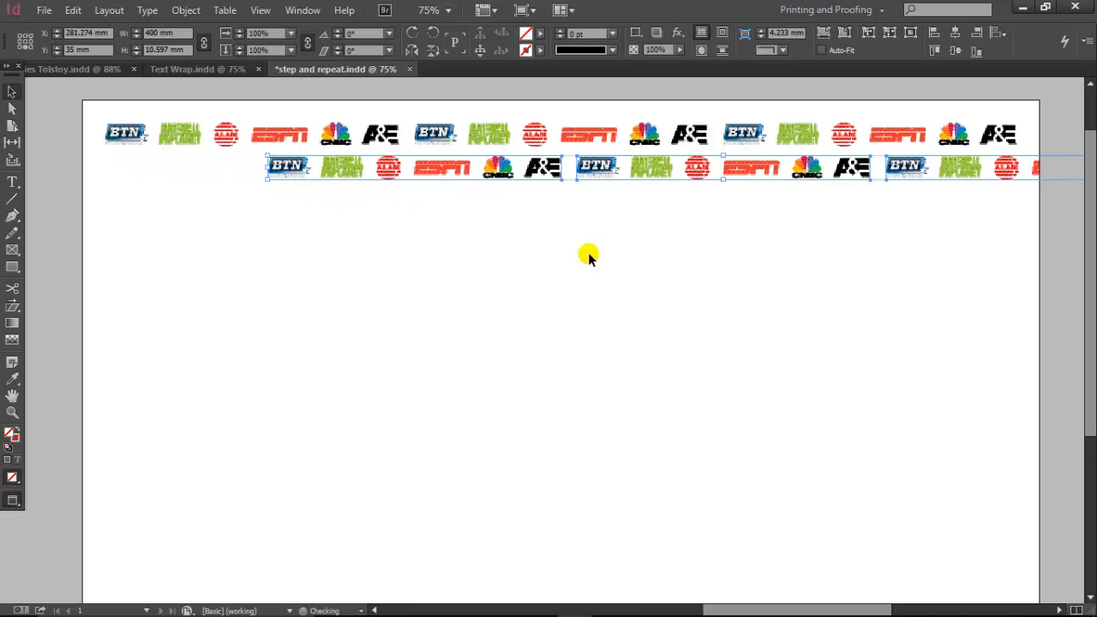
click(588, 255)
Crop the second row's last strip, which overhangs the page, to about 59 mm wide so it ends after the ALAM logo.
click(947, 177)
drag(968, 235, 717, 237)
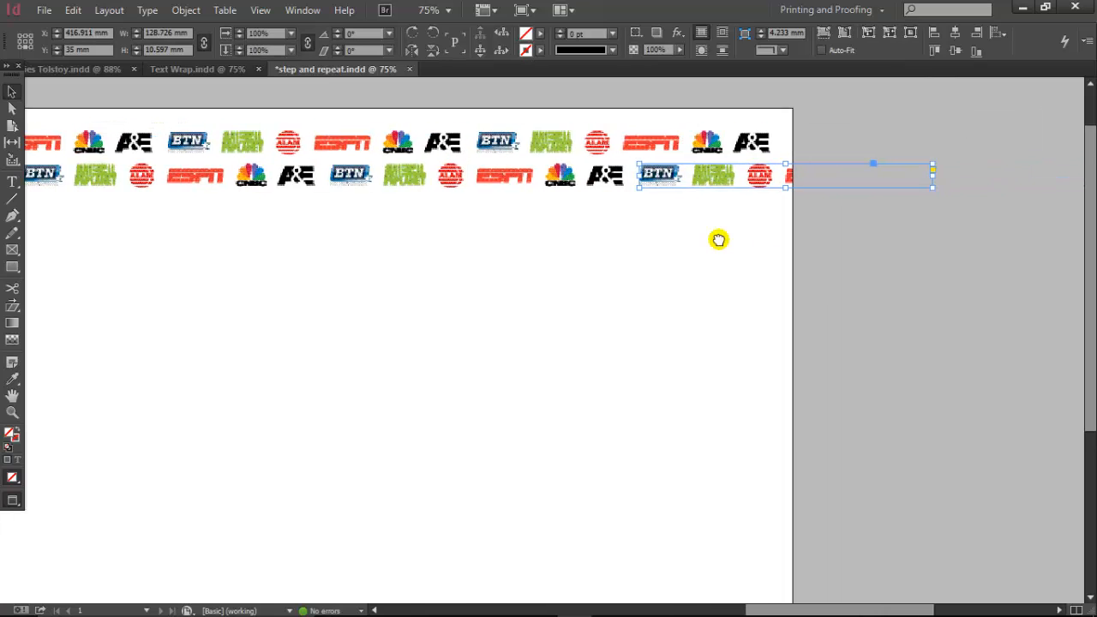
drag(931, 175, 773, 196)
scroll(992, 186, left, 4)
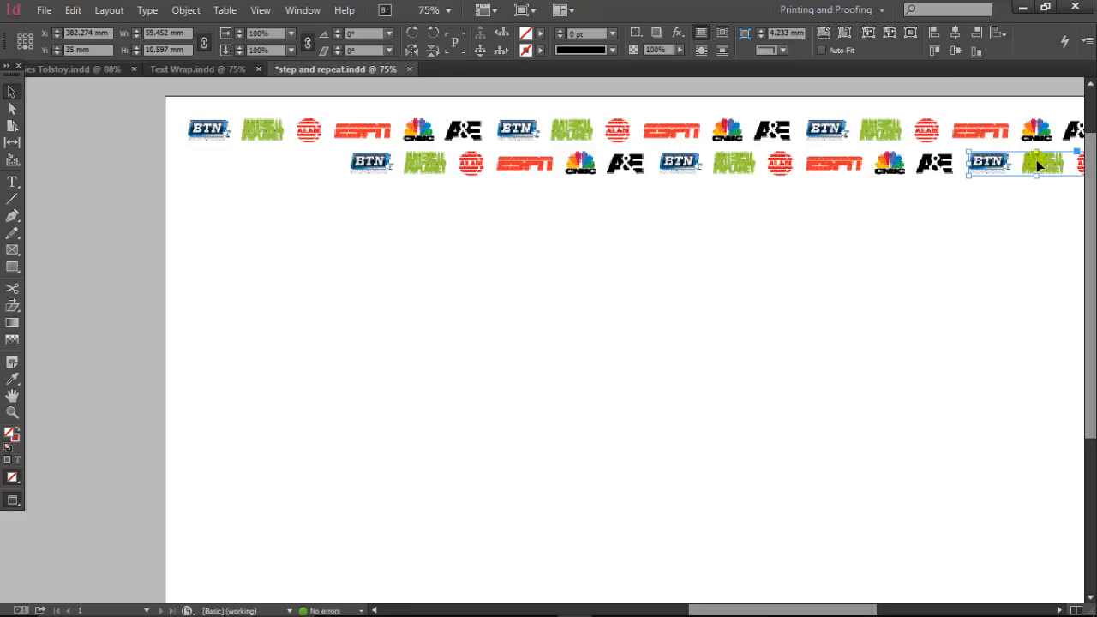
Copy the cropped strip to the second row's start and reframe it to show only the ESPN, CNBC and A&E logos.
drag(1036, 159, 162, 179)
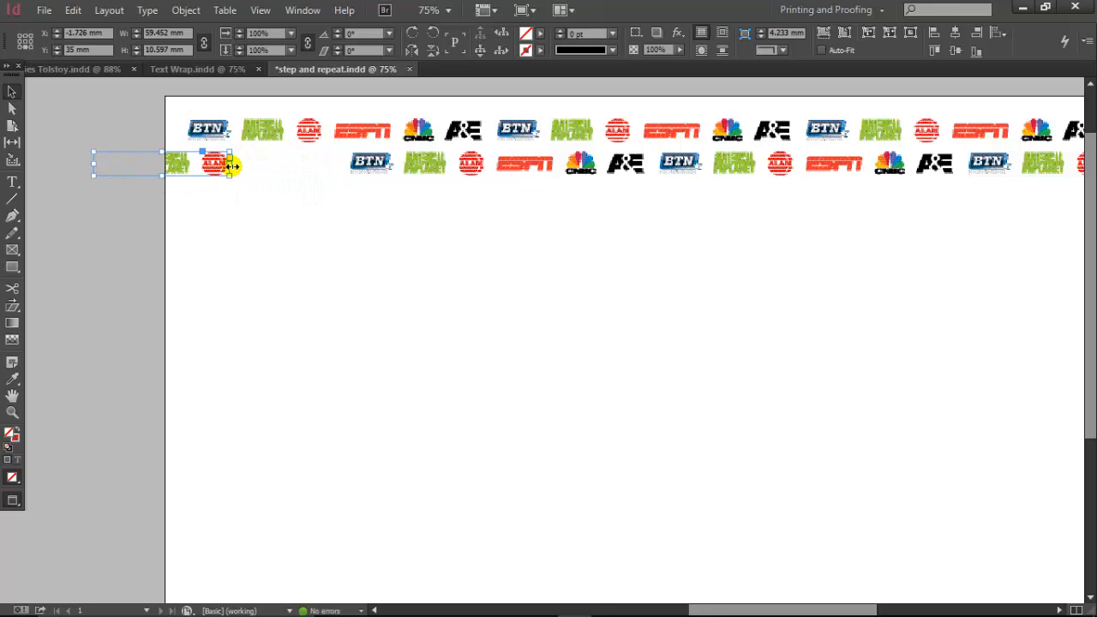
drag(243, 163, 274, 166)
double_click(325, 164)
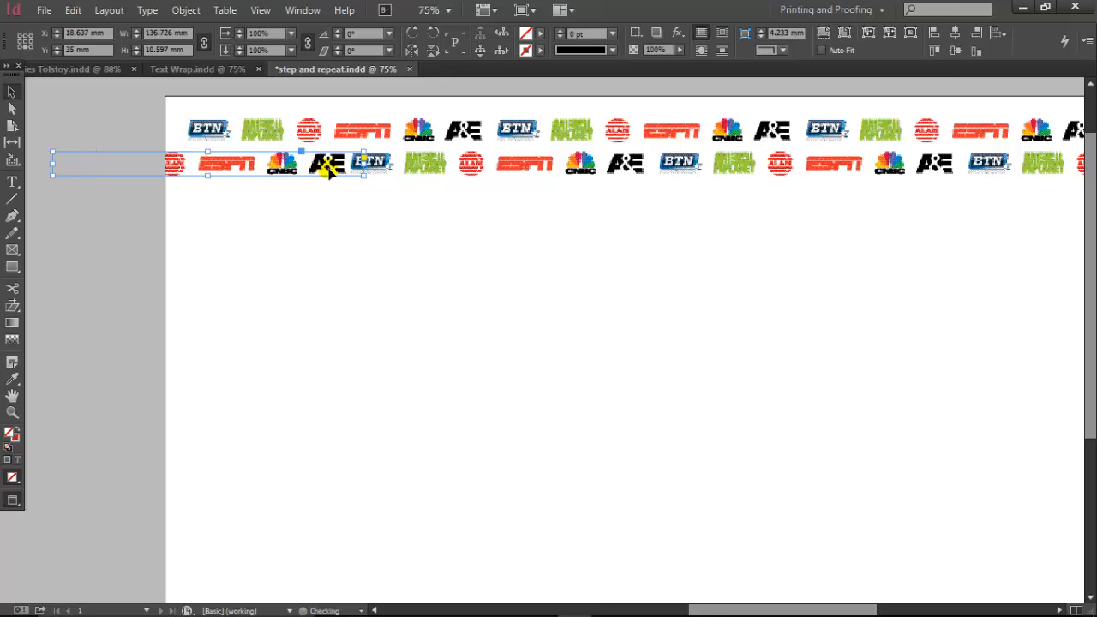
drag(329, 169, 319, 170)
drag(352, 167, 342, 166)
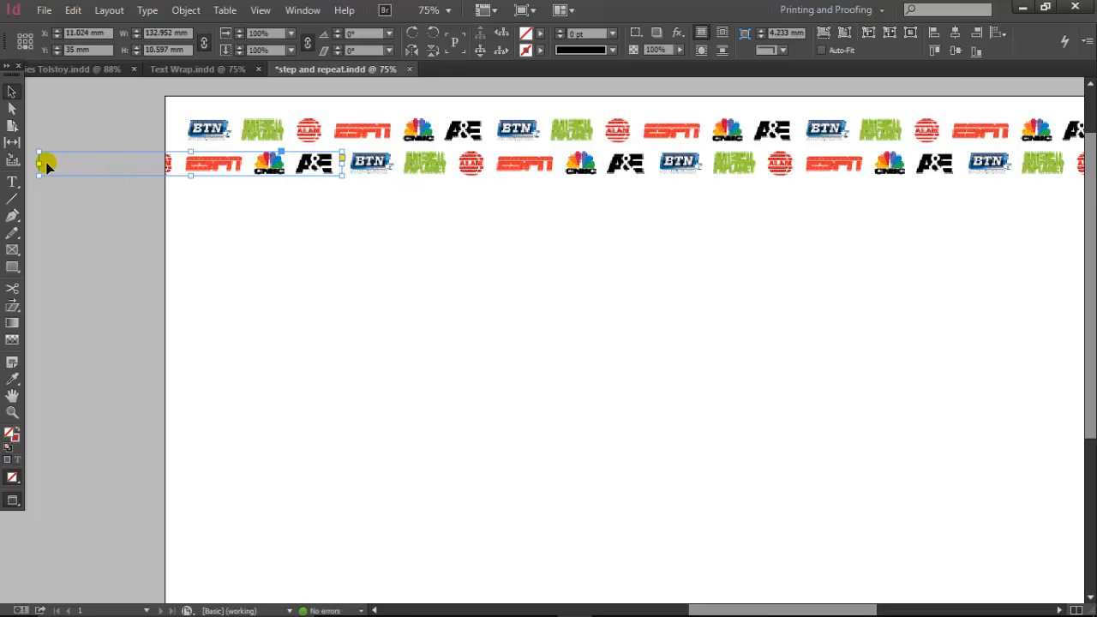
drag(39, 164, 183, 175)
click(277, 206)
Select all strips in both logo rows and combine them into one group.
drag(432, 233, 305, 235)
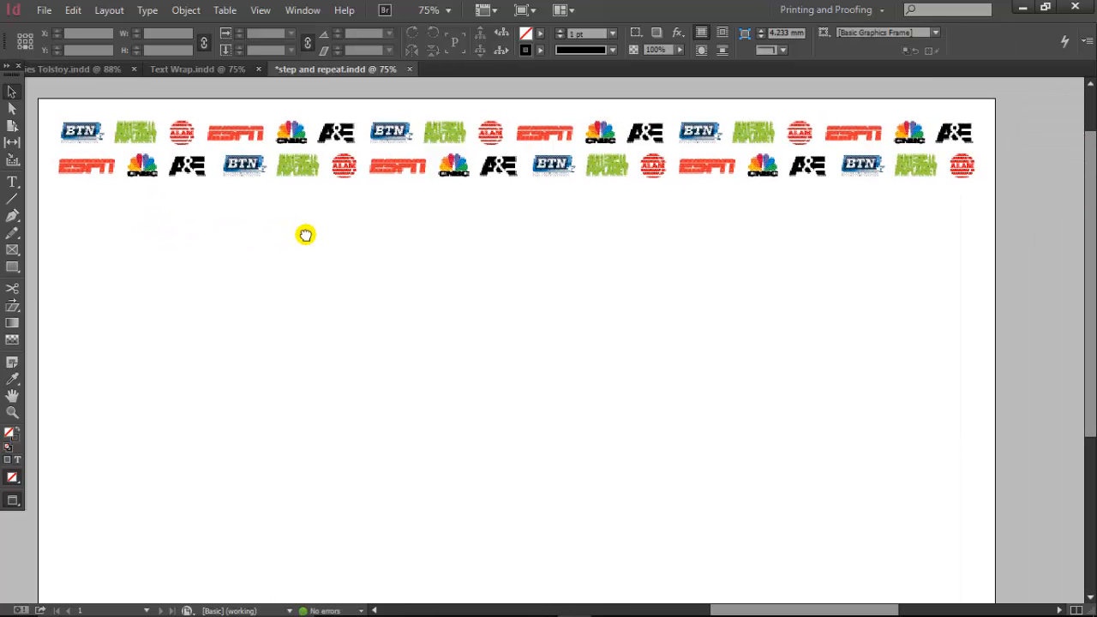
drag(56, 100, 1025, 238)
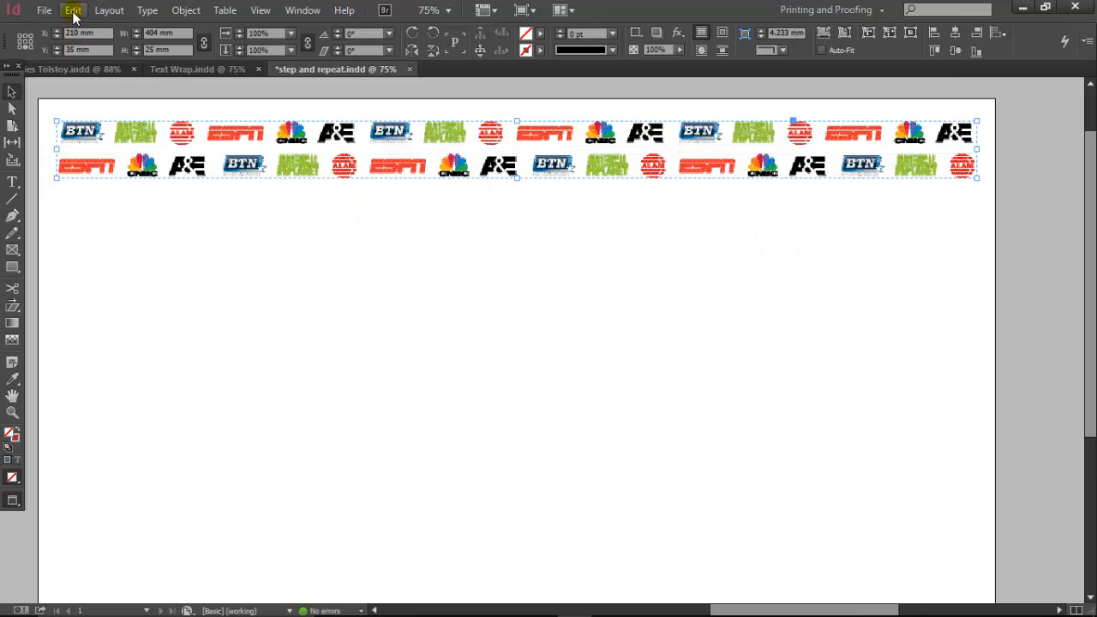
click(177, 211)
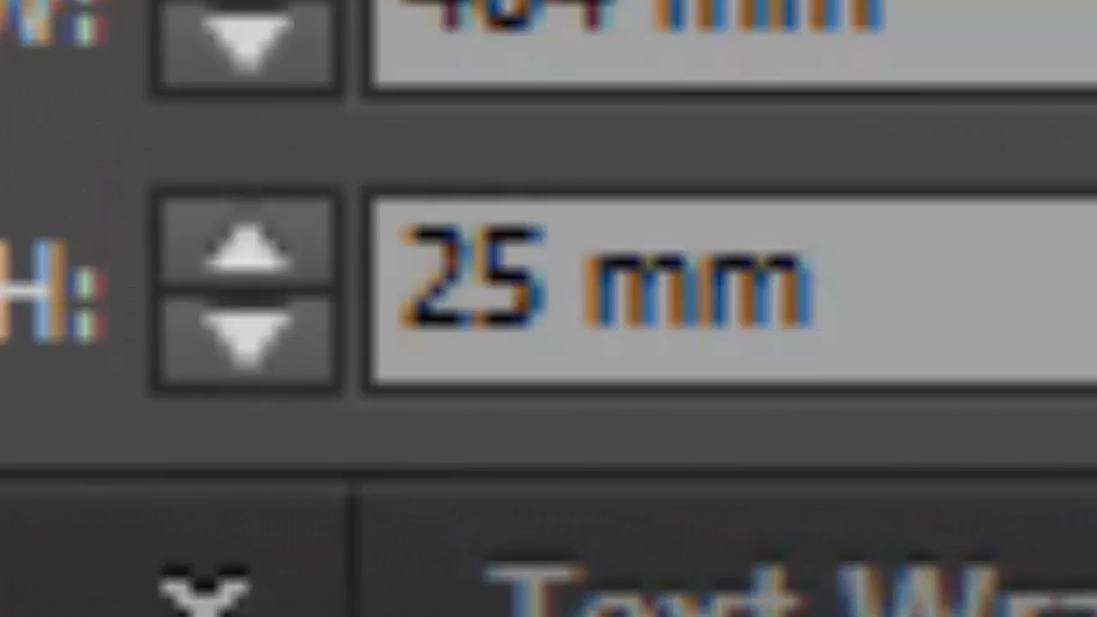
click(502, 208)
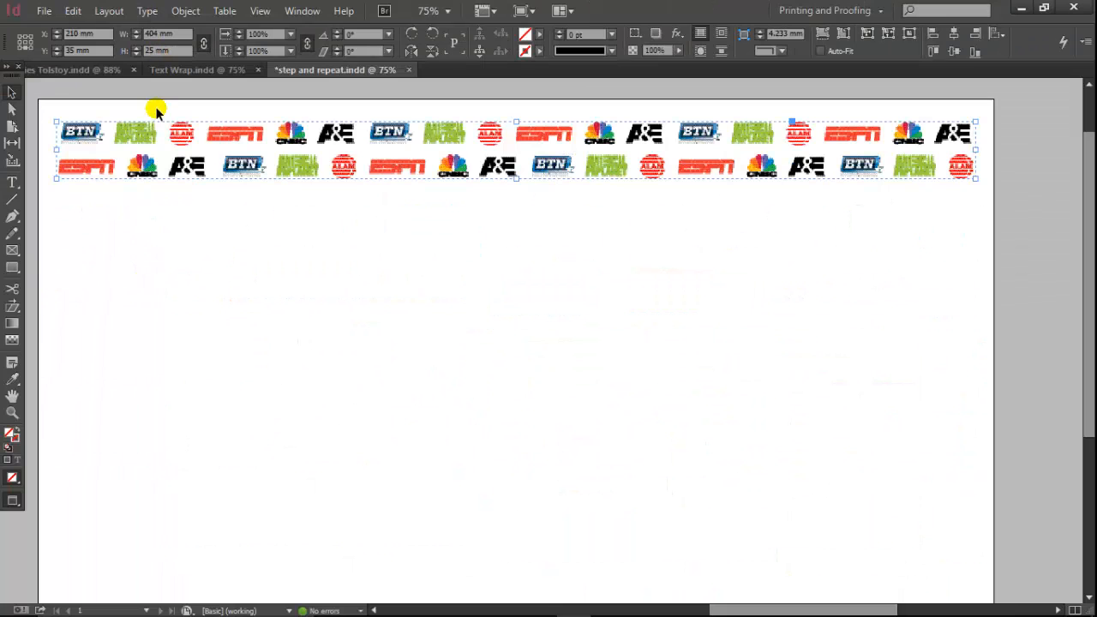
Open Step and Repeat for the grouped rows and set the count to 0 and the horizontal offset to 0 mm.
click(73, 12)
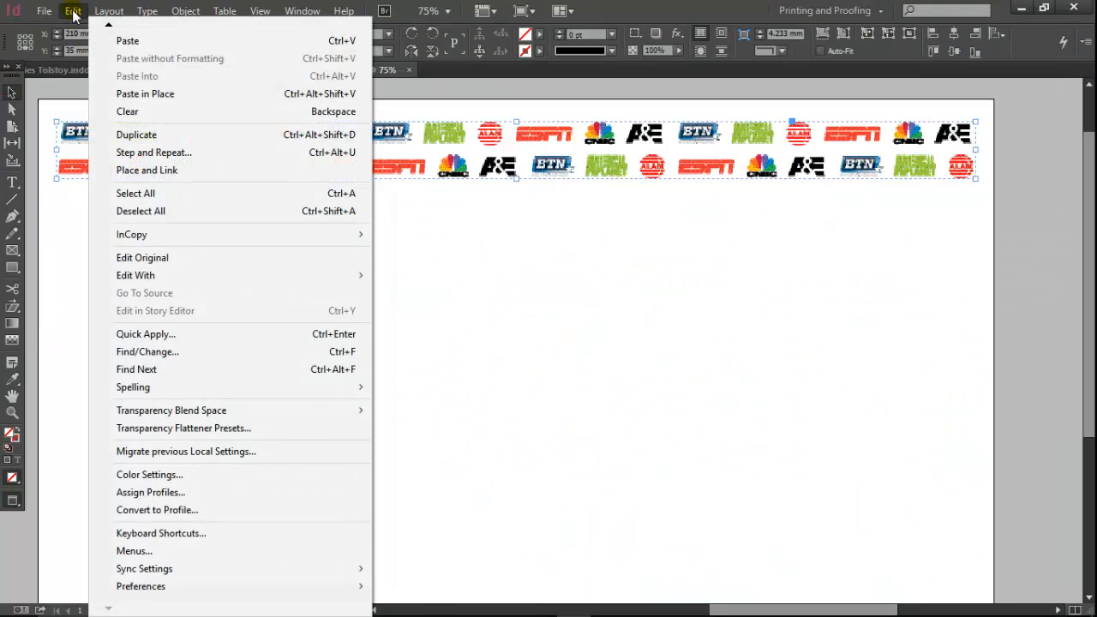
click(86, 151)
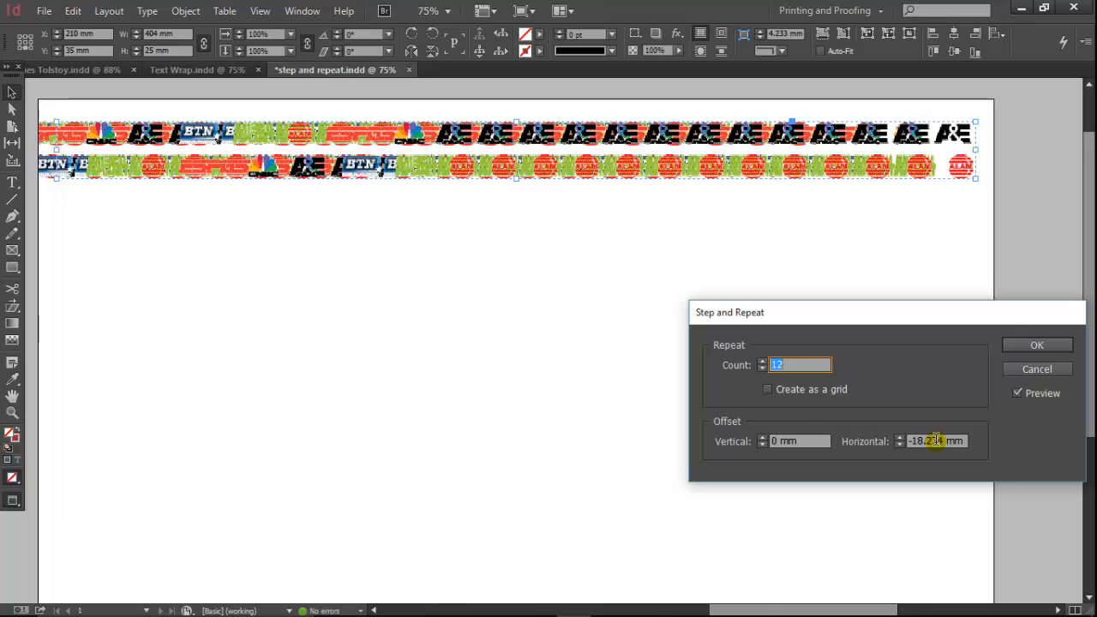
text(0)
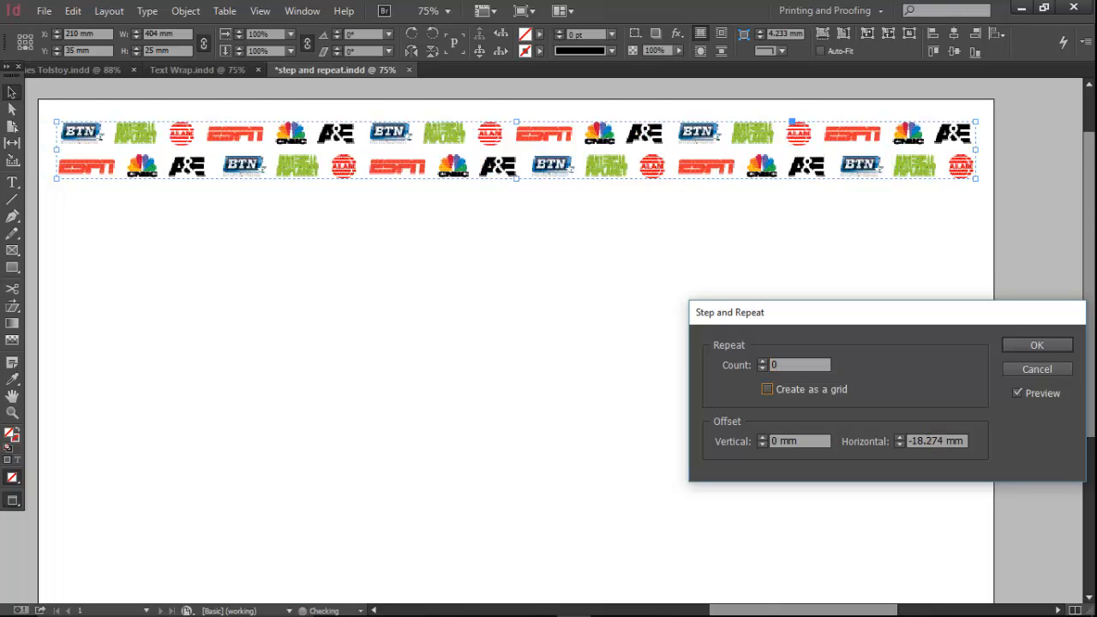
key(Tab)
key(Tab)
text(0)
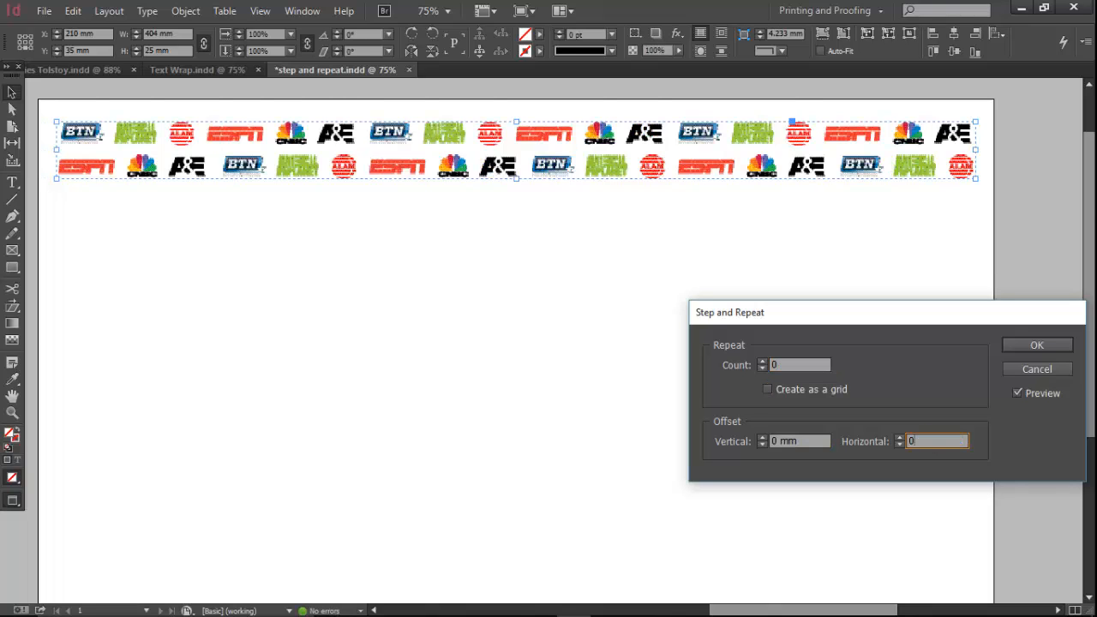
Repeat the grouped rows 10 times with a vertical offset of 28 mm and apply the result.
double_click(800, 367)
text(10)
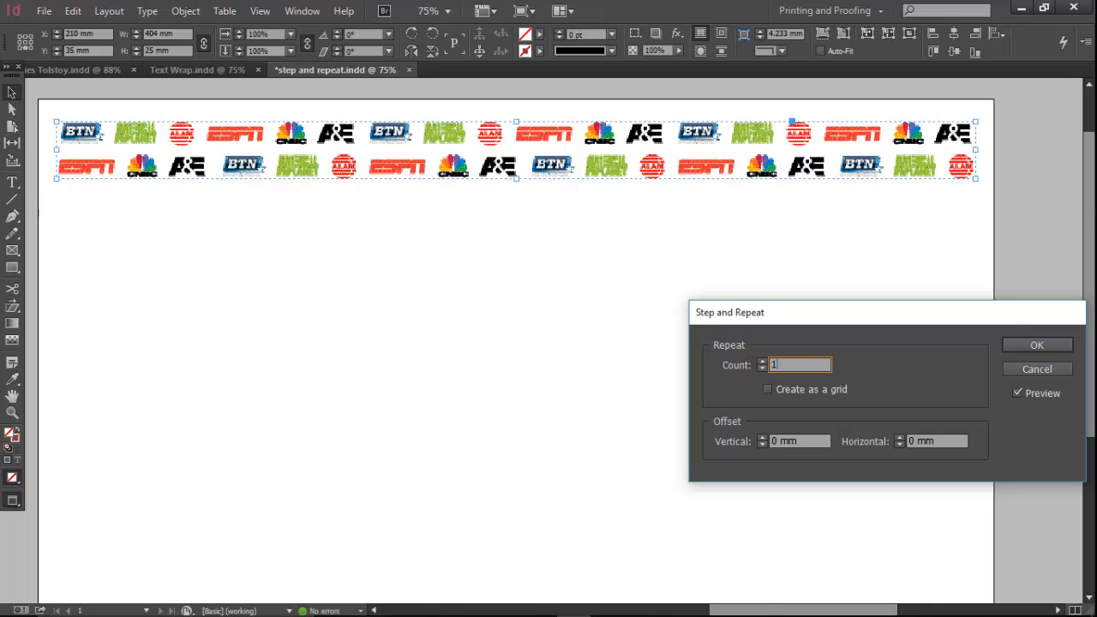
key(Tab)
key(Tab)
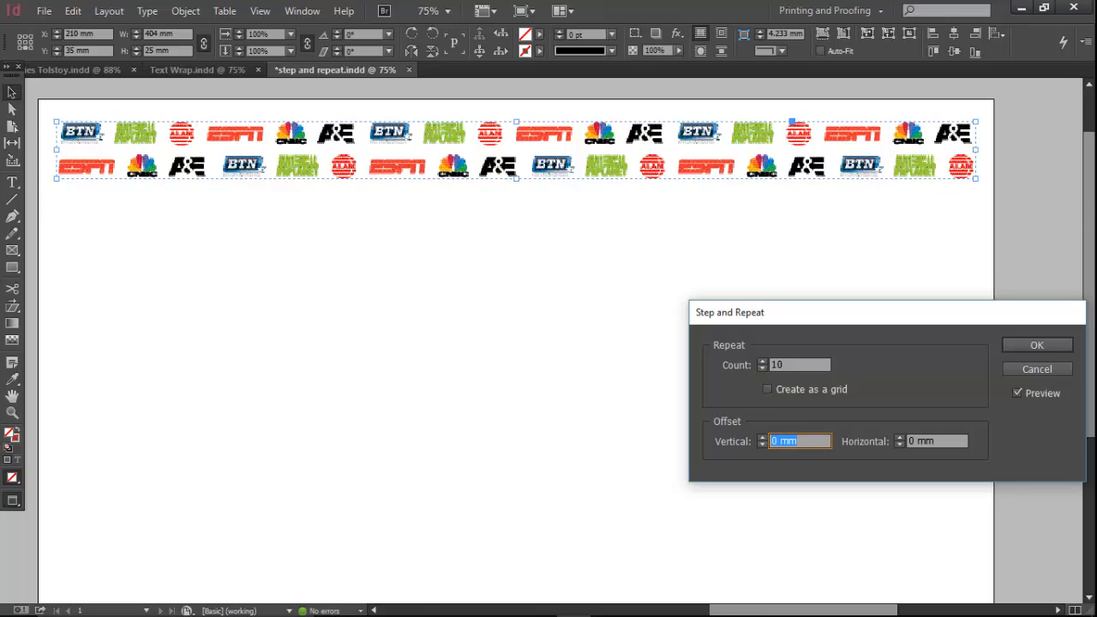
text(28)
key(Tab)
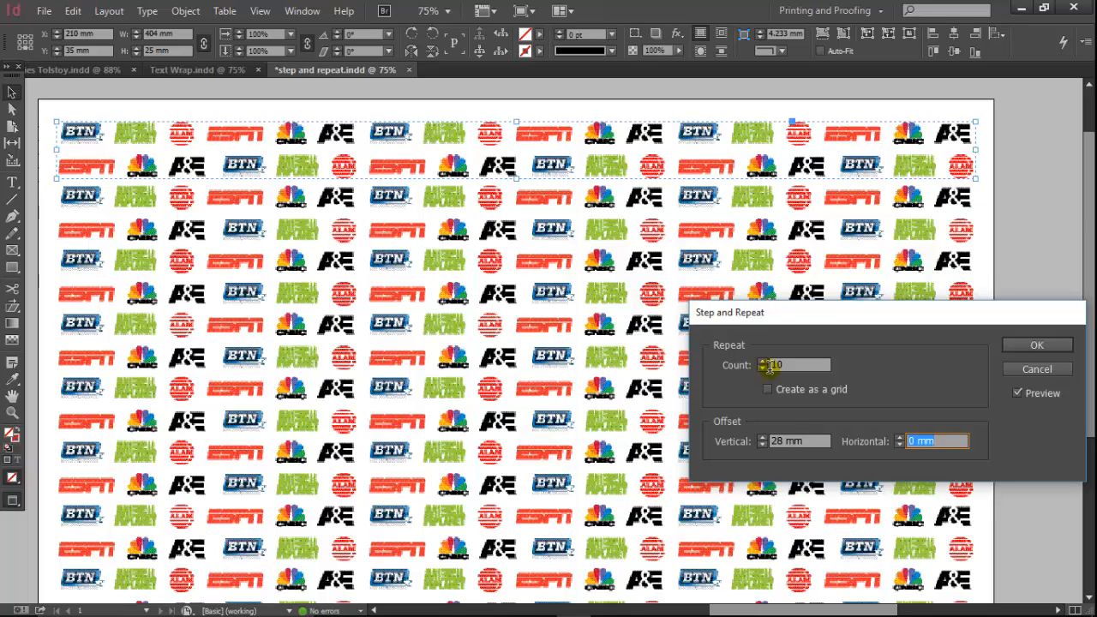
click(1047, 354)
Delete the last repeated group that overhangs the page's lower edge.
scroll(32, 522, down, 3)
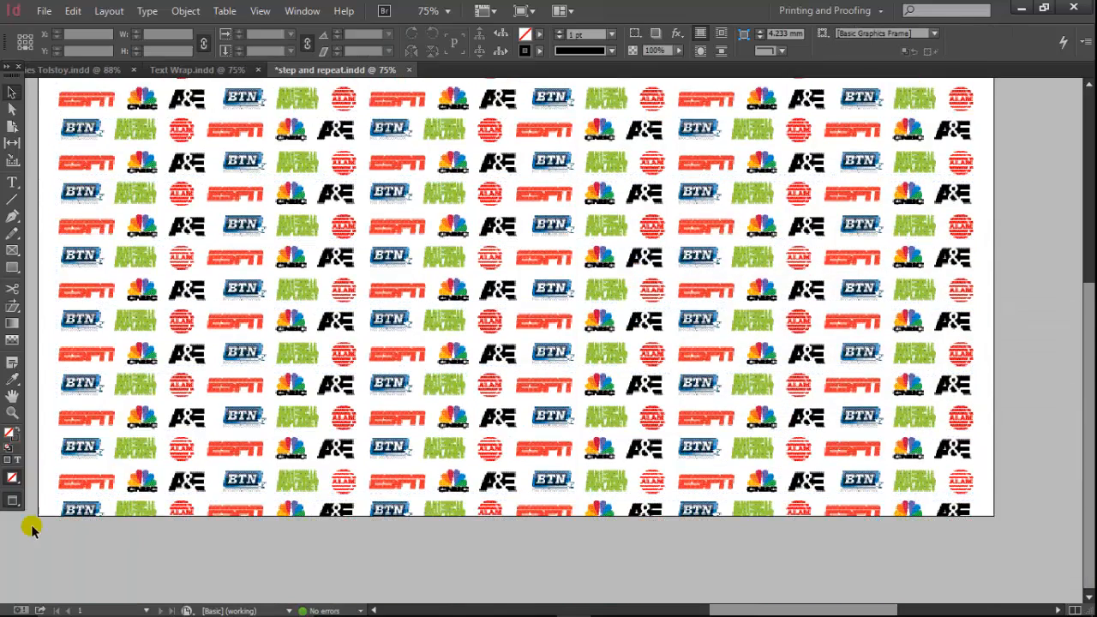
drag(32, 526, 282, 552)
key(Delete)
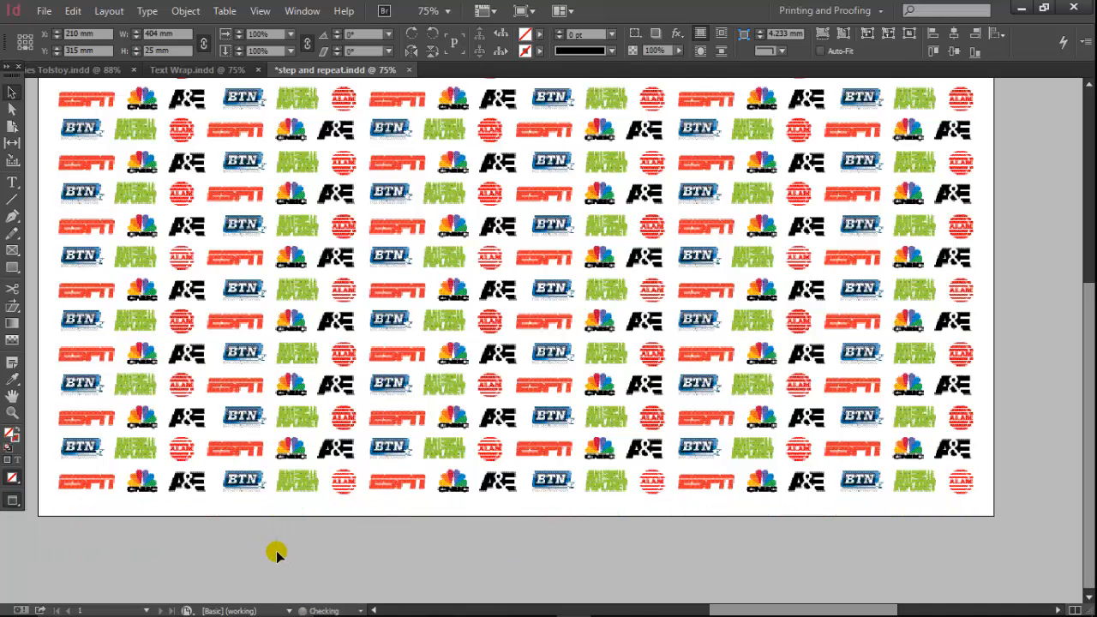
scroll(444, 360, up, 3)
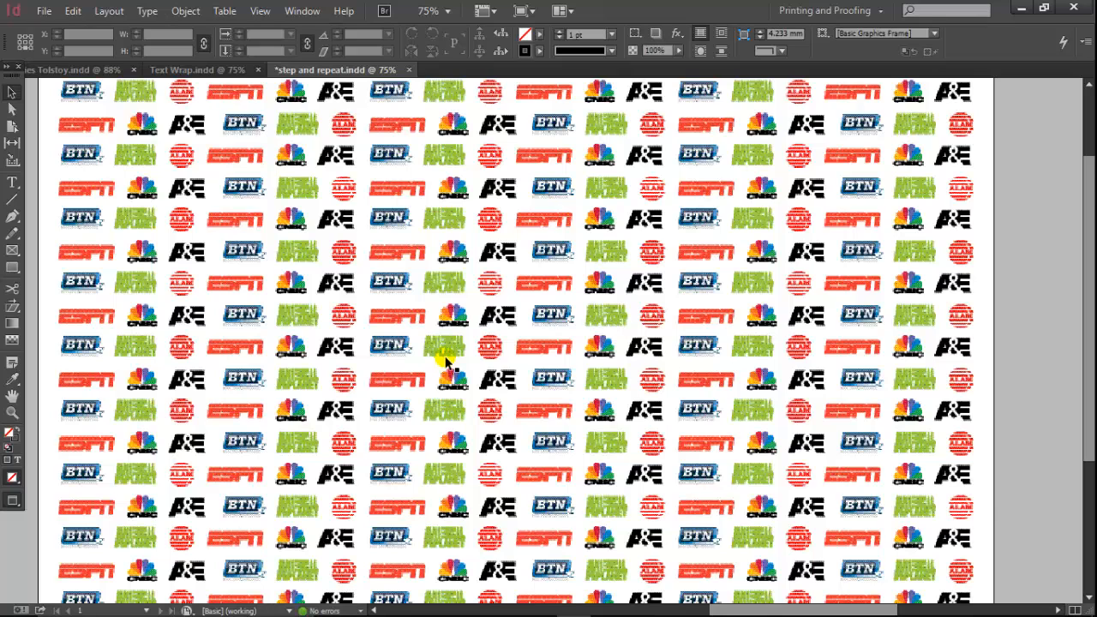
Switch to the backdrop.ai document in Illustrator.
key(alt+Tab)
key(alt+Tab)
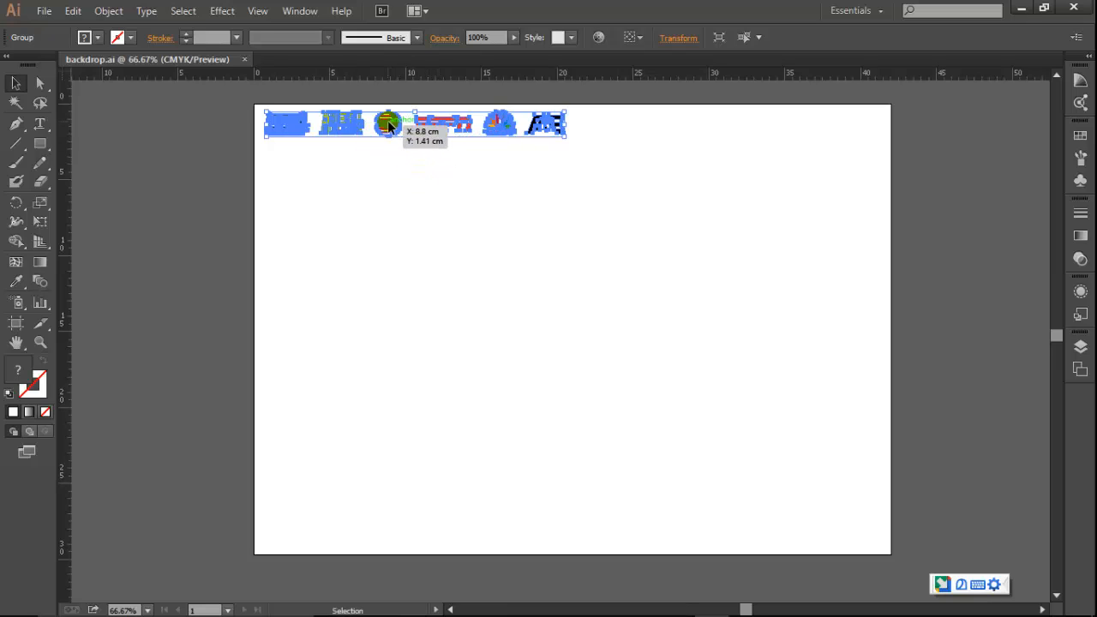
Copy the logo row alongside itself to span the artboard's width, and duplicate the full row directly beneath it.
drag(388, 125, 701, 155)
click(646, 197)
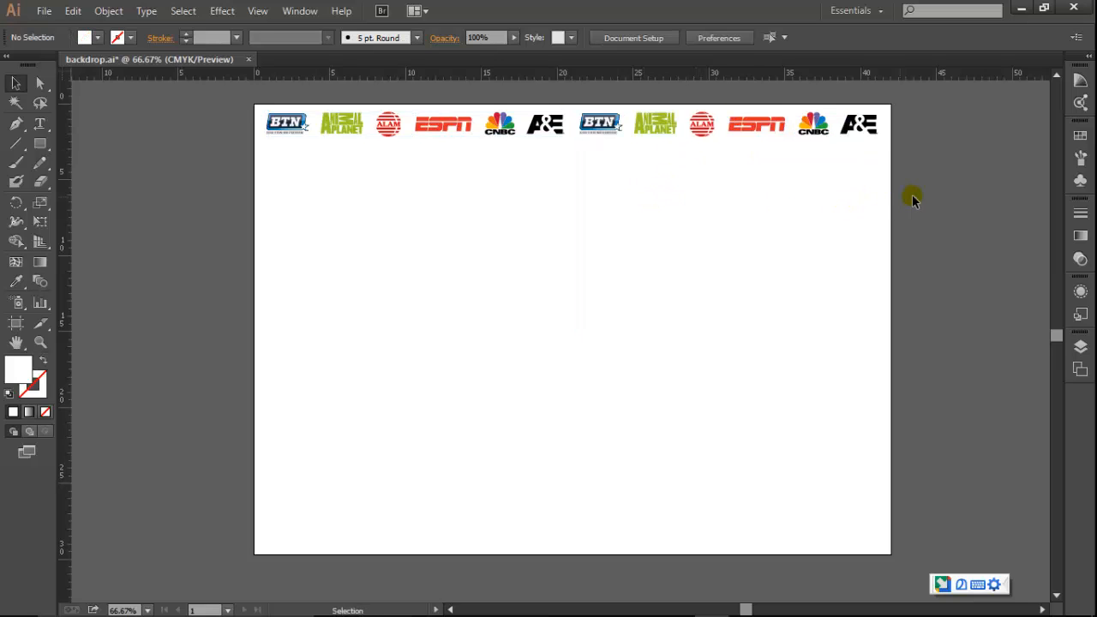
drag(916, 196, 192, 123)
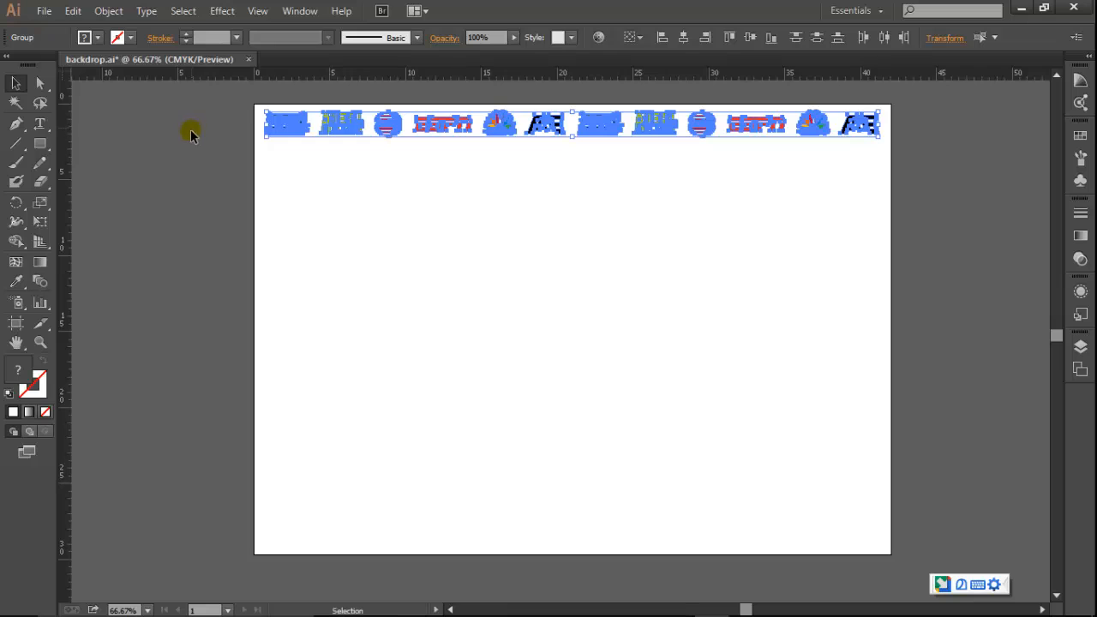
drag(593, 122, 590, 155)
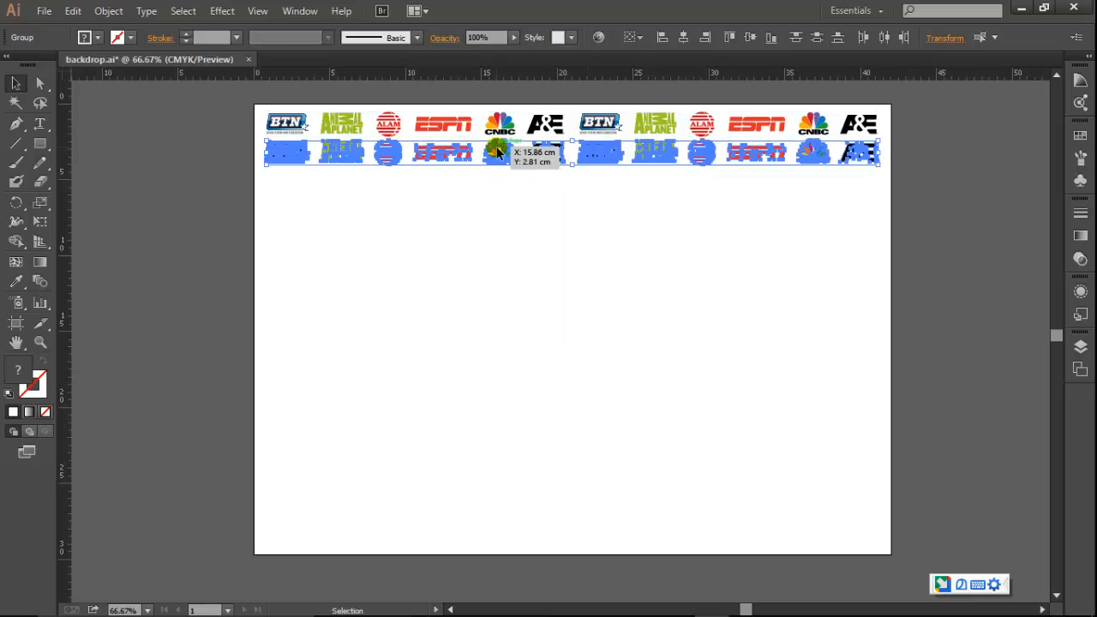
Shift the second logo row left until an A&E logo sits beneath the first row's leading BTN logo.
drag(498, 152, 280, 160)
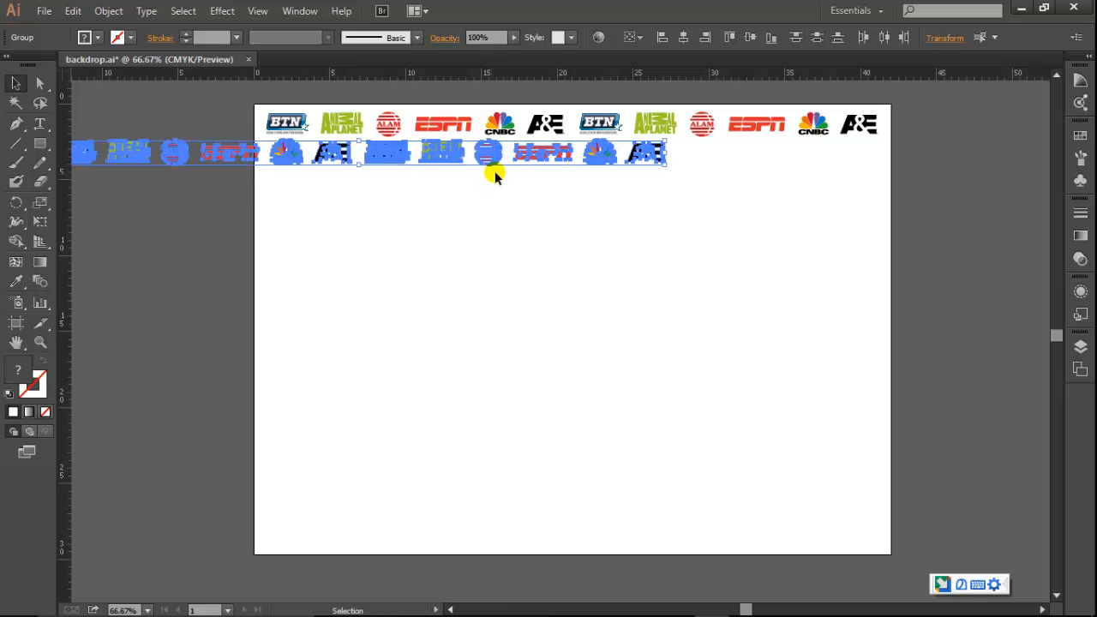
click(314, 245)
drag(306, 242, 506, 252)
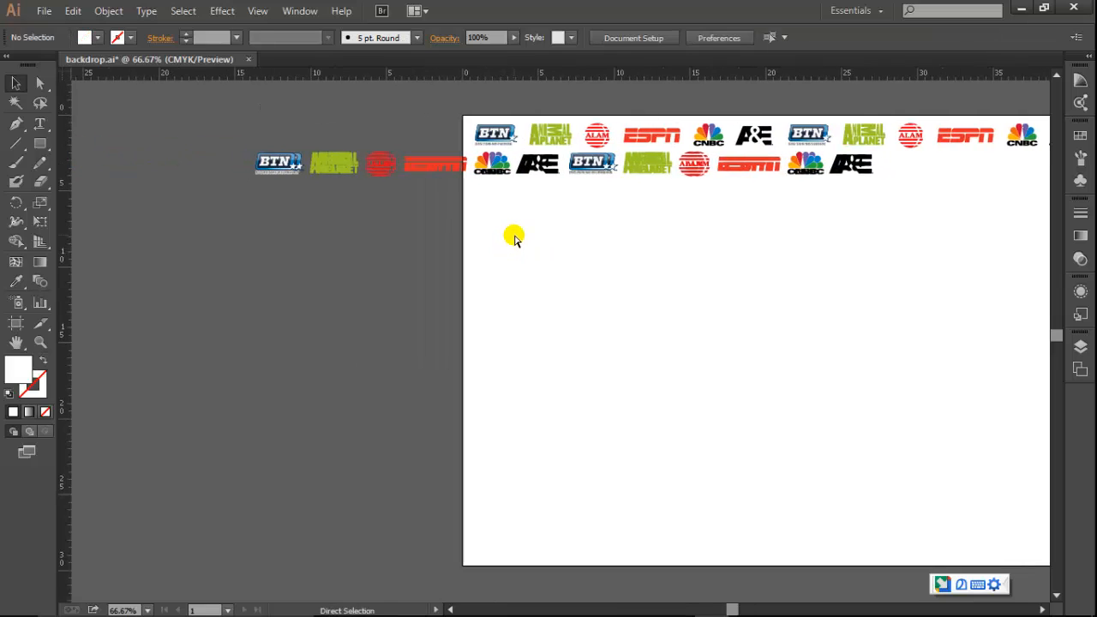
key(ctrl+z)
key(ctrl+z)
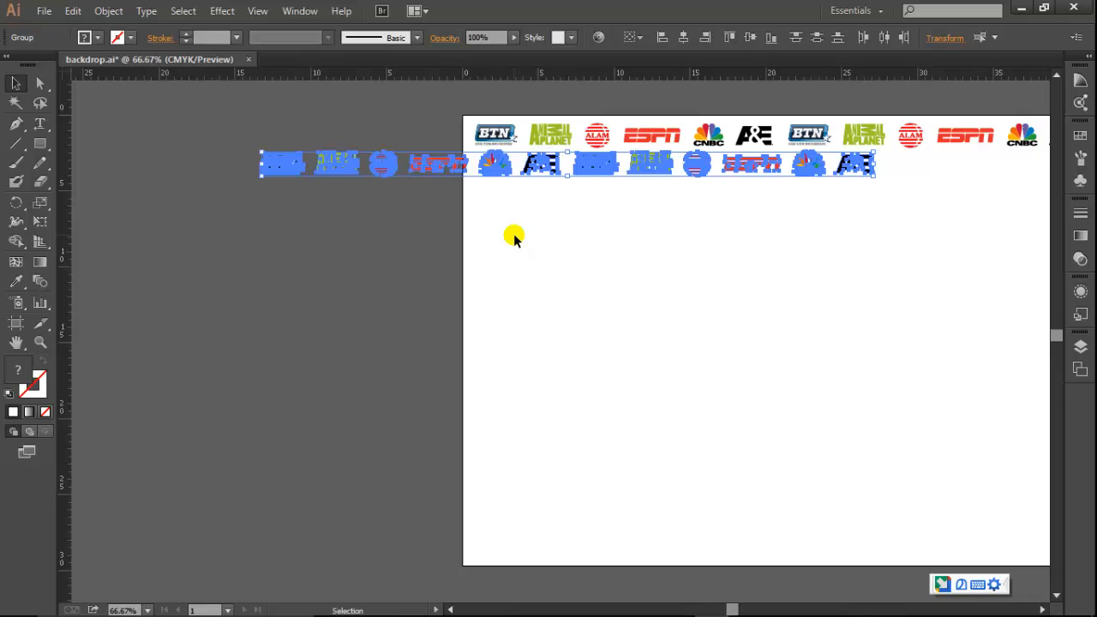
key(ctrl+z)
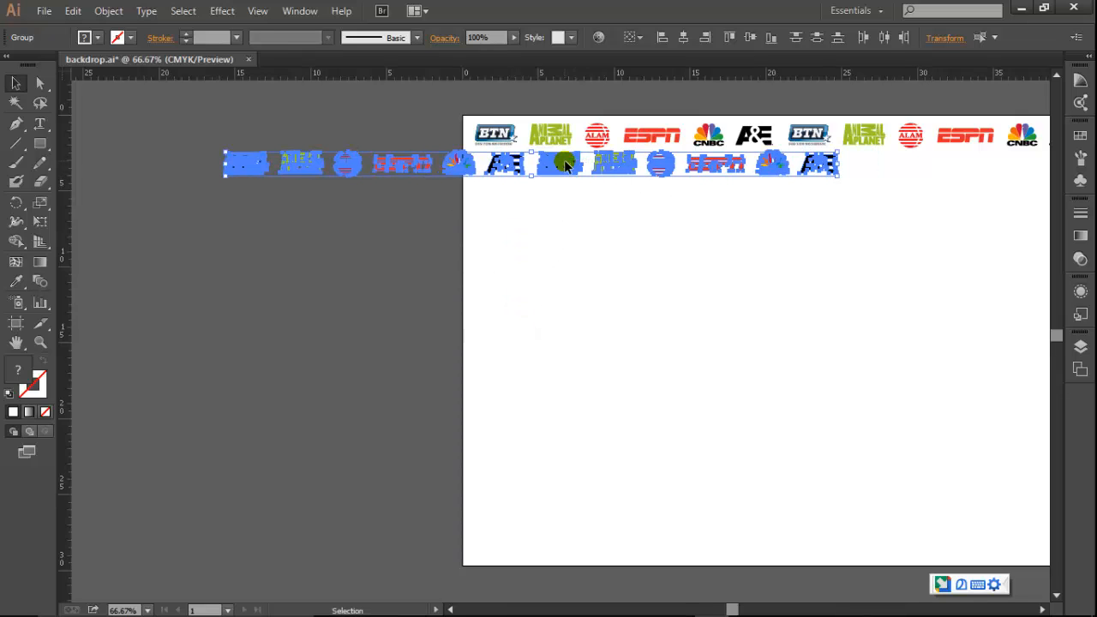
drag(564, 160, 552, 160)
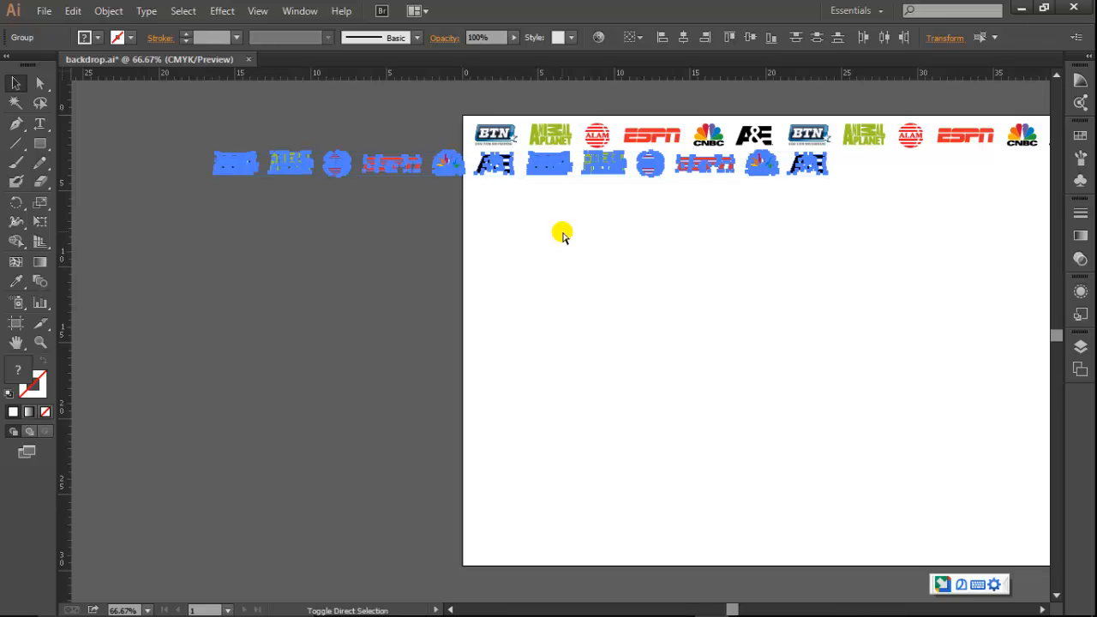
Move the five second-row logos overhanging the artboard's left edge to the right end of that row.
drag(193, 127, 448, 203)
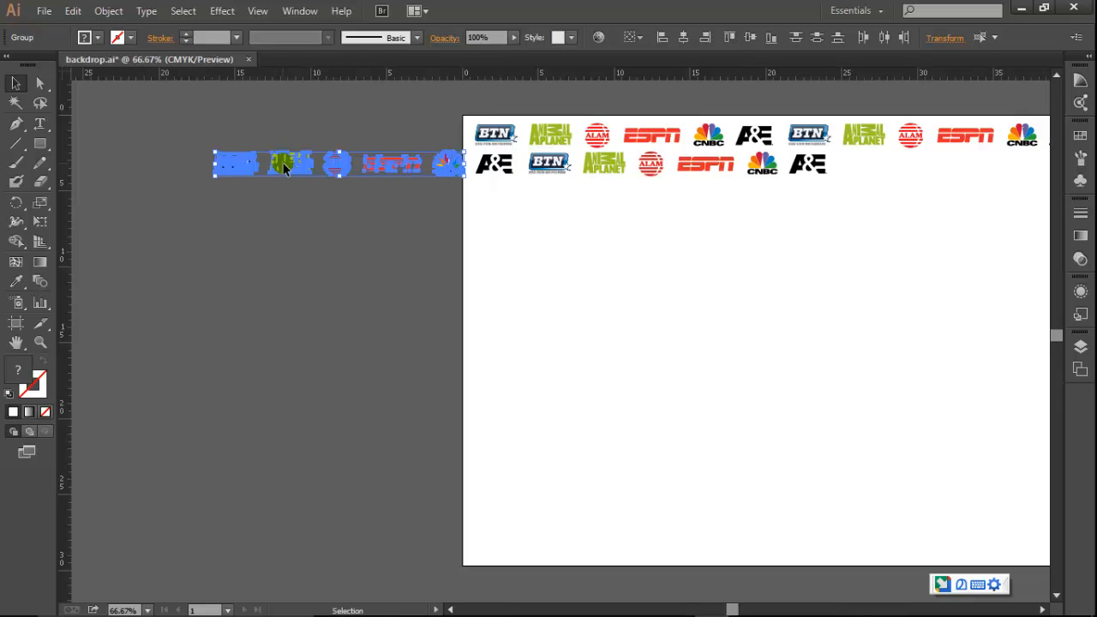
drag(285, 168, 661, 237)
click(874, 232)
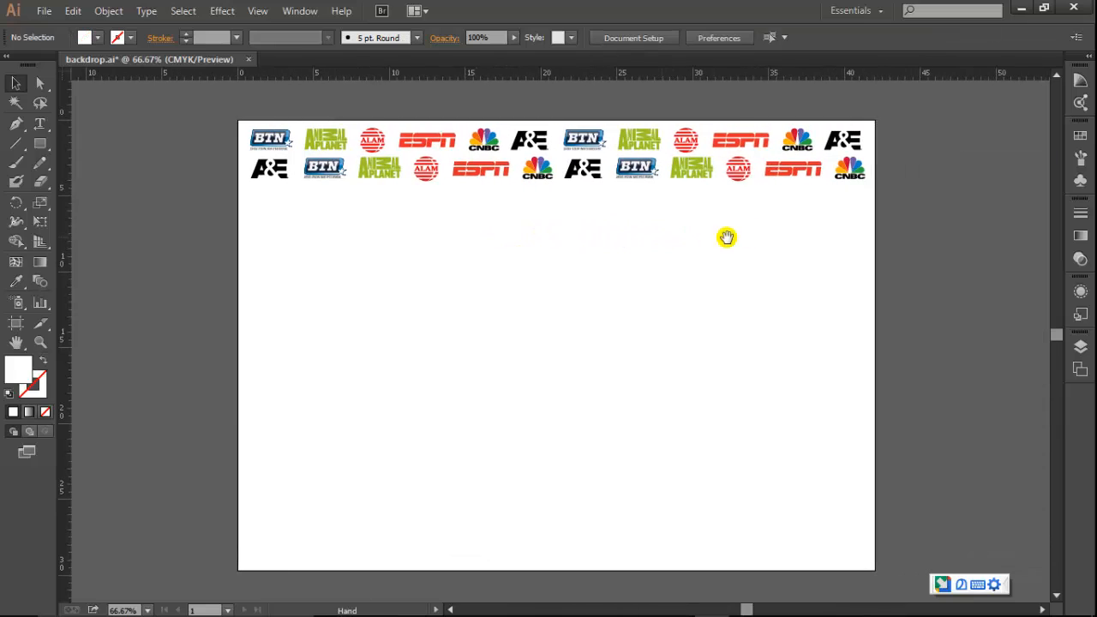
Duplicate both logo rows directly below themselves and repeat the duplication down past the artboard's lower edge.
drag(220, 110, 890, 234)
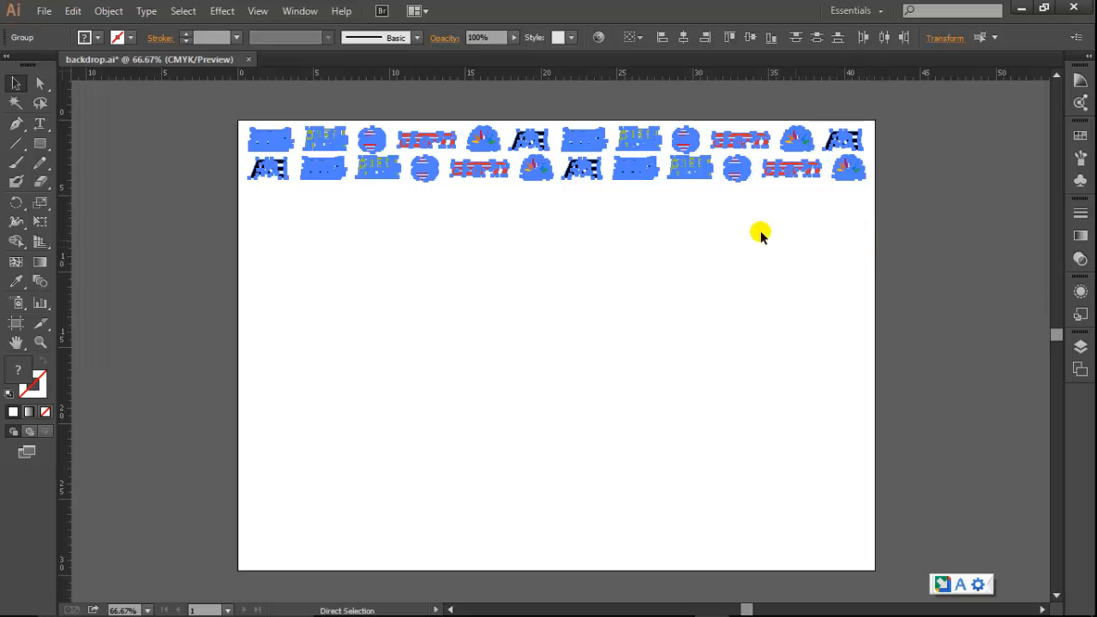
click(581, 136)
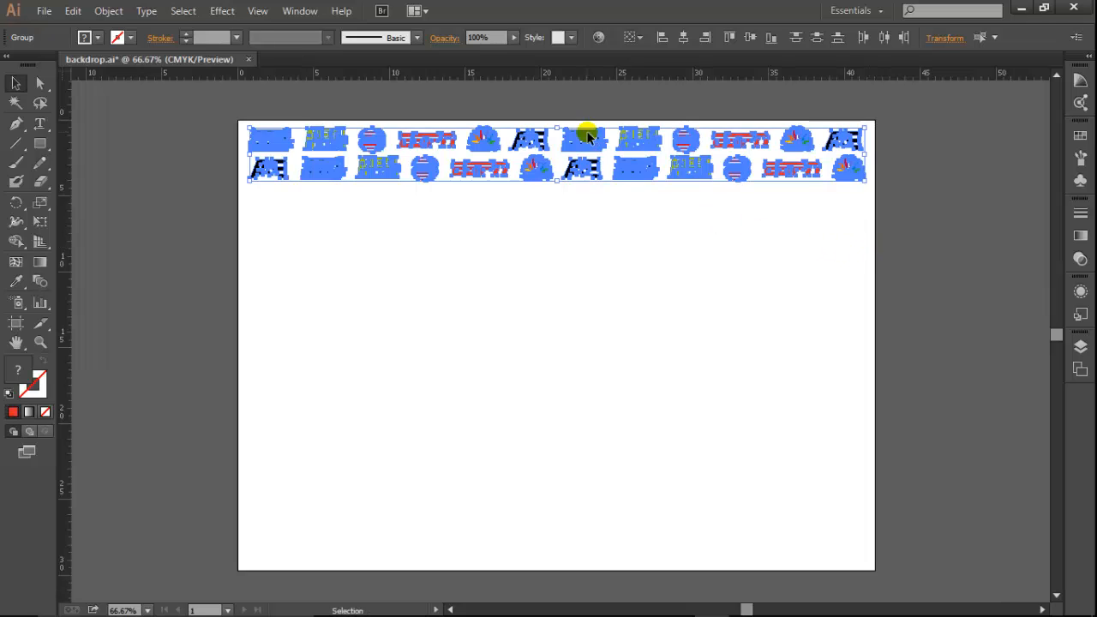
drag(588, 137, 580, 199)
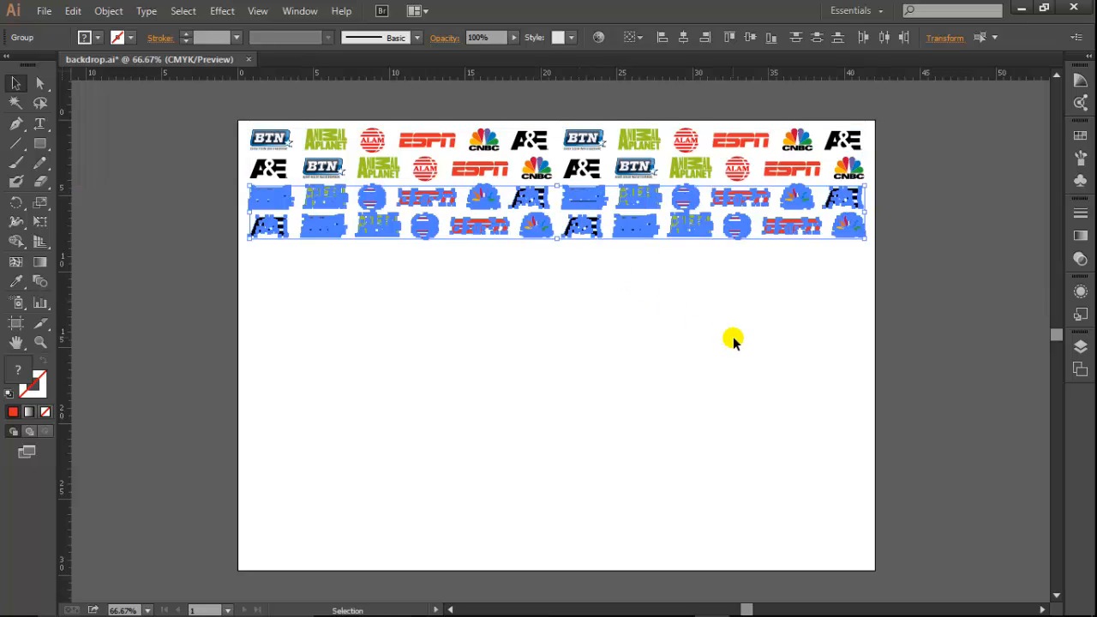
key(ctrl+shift+a)
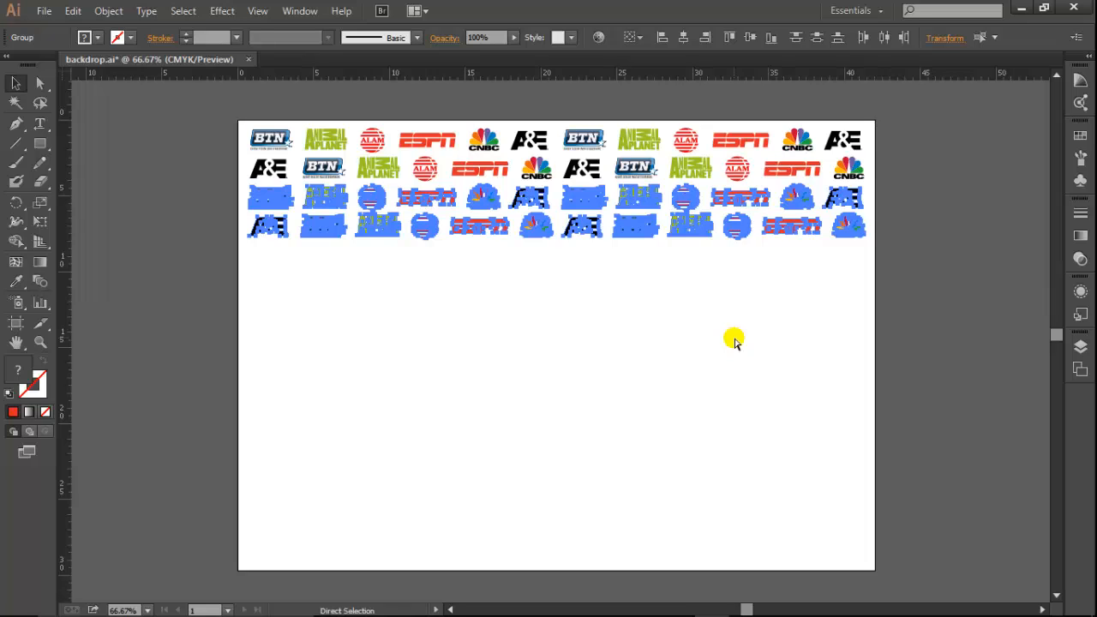
key(ctrl+d)
key(ctrl+d)
key(ctrl+d)
key(ctrl+d)
key(ctrl+d)
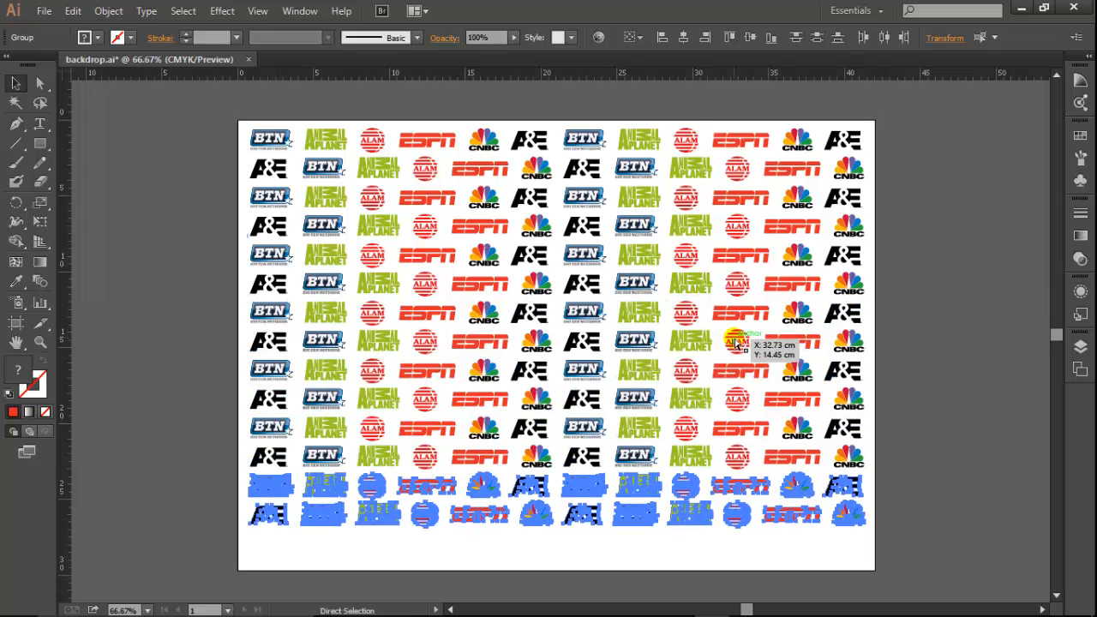
key(ctrl+d)
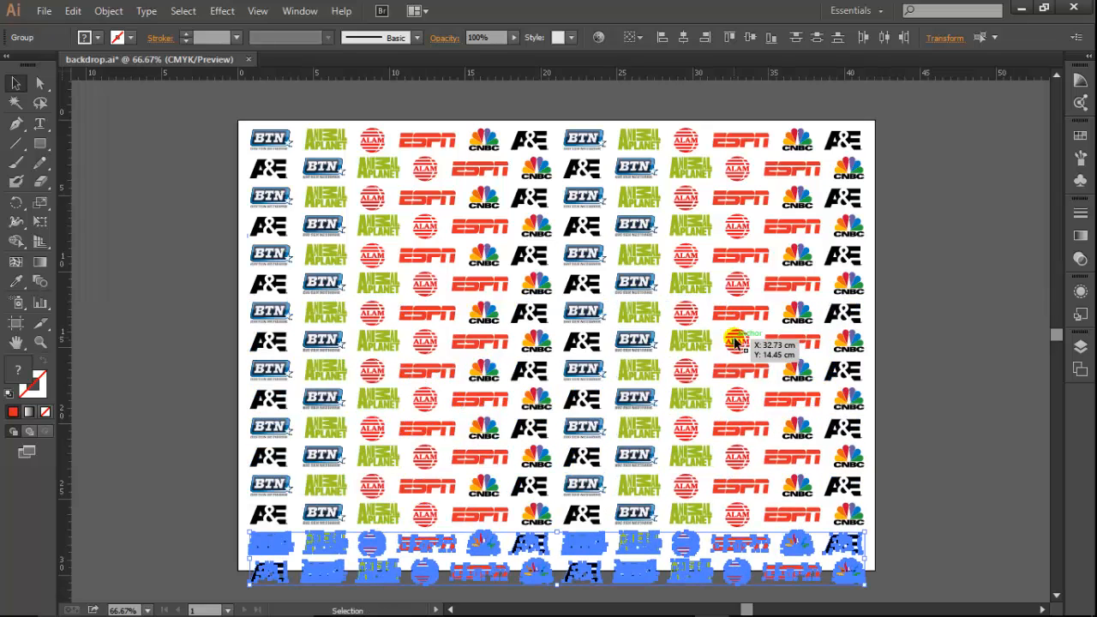
Delete the last logo row that overhangs the artboard's lower edge.
scroll(827, 347, down, 2)
click(945, 561)
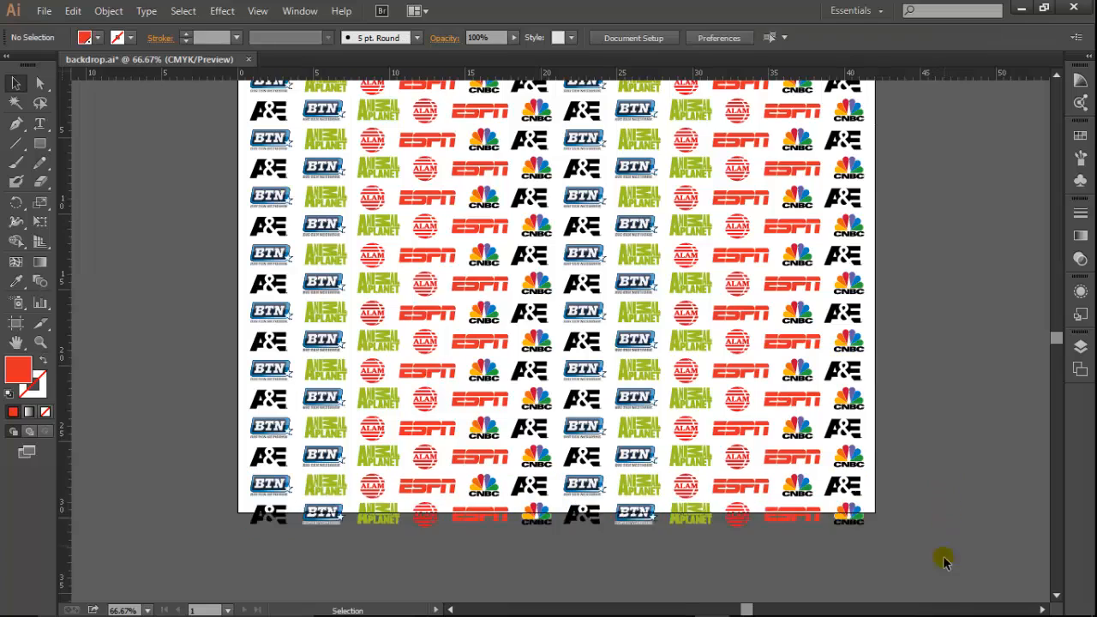
scroll(429, 402, up, 1)
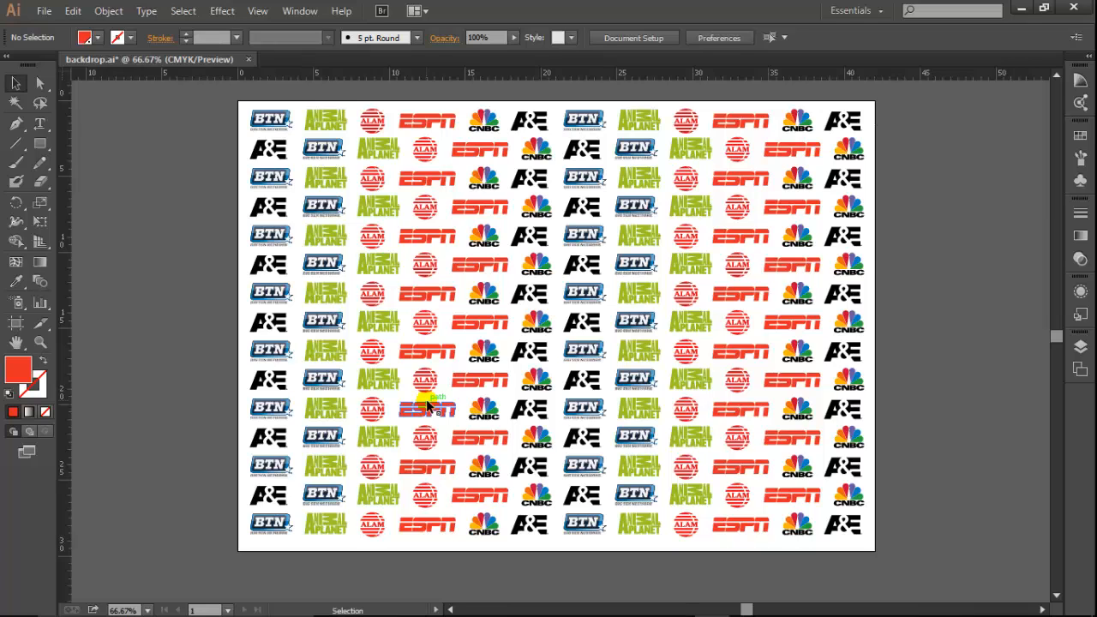
Switch to the Step and Repeat.psd document in Photoshop.
key(alt+Tab)
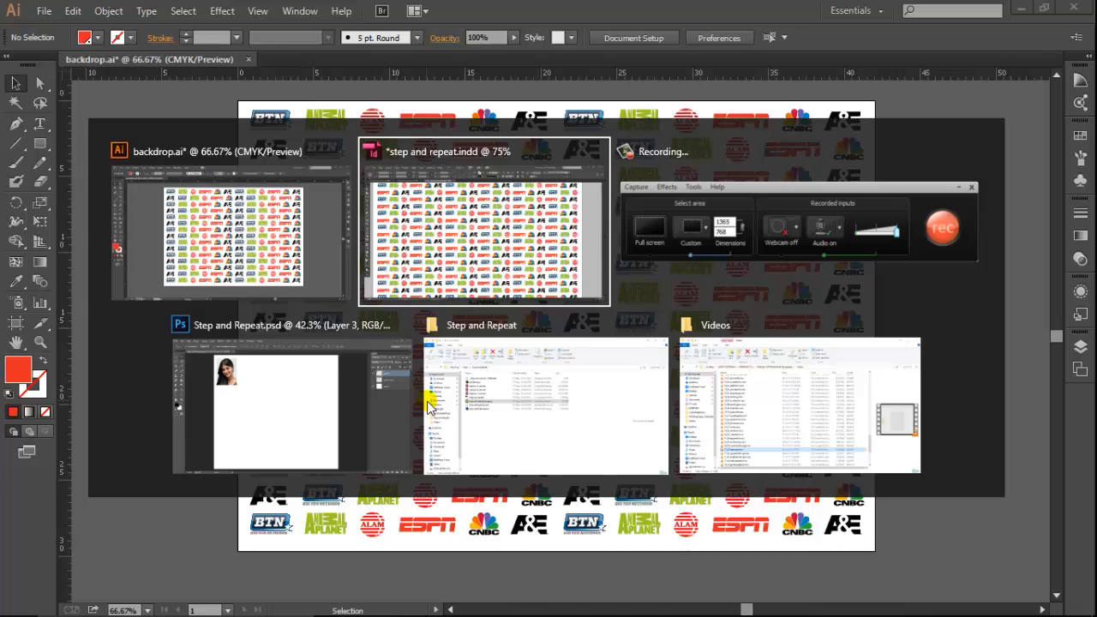
key(alt+Tab)
key(alt+Tab)
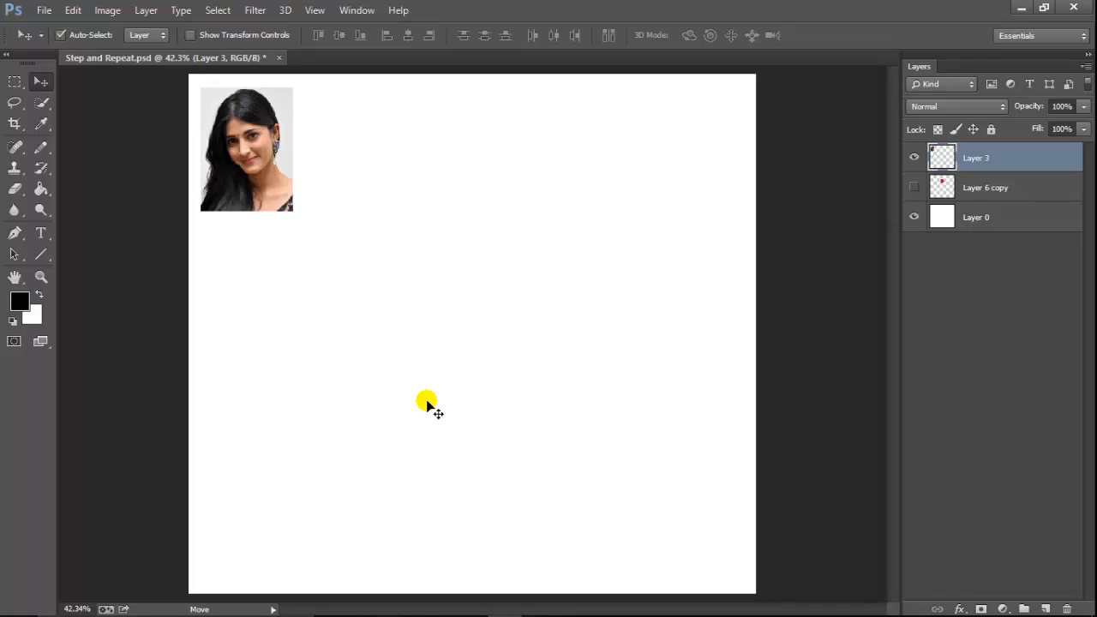
Load the Layer 3 photo as a selection and transform a copy of it directly to its right on the same layer.
ctrl+click(940, 157)
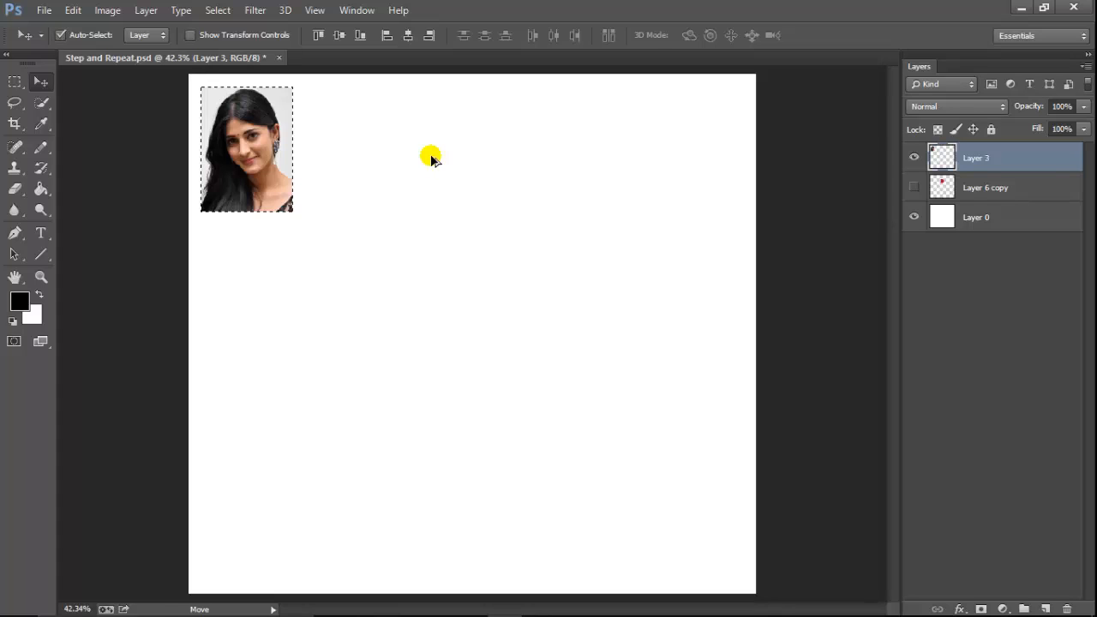
key(ctrl+t)
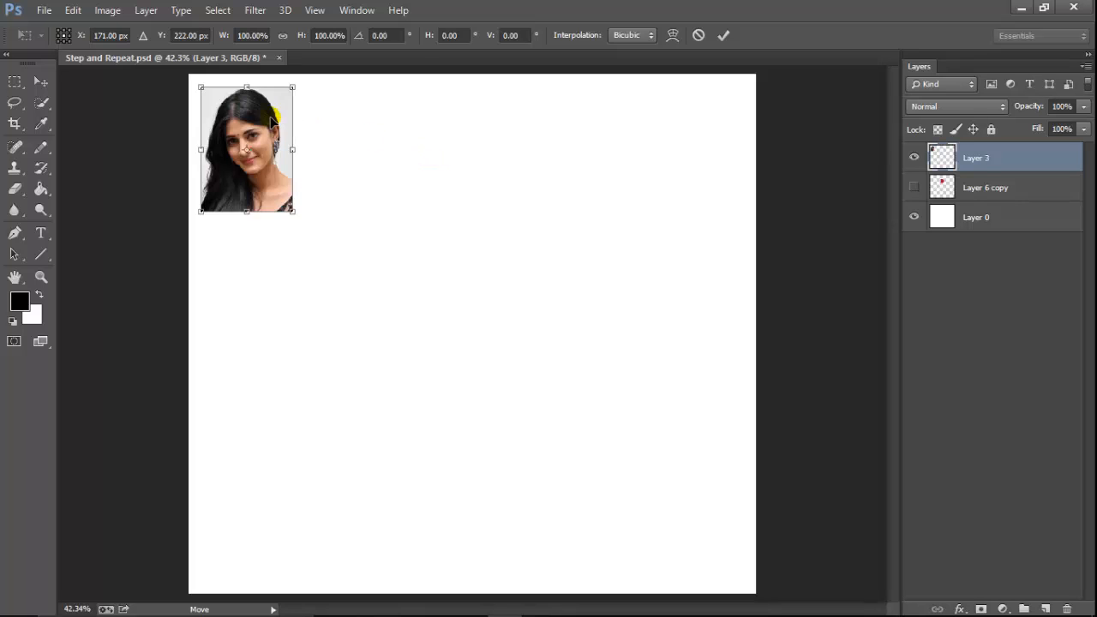
drag(272, 120, 361, 135)
key(Return)
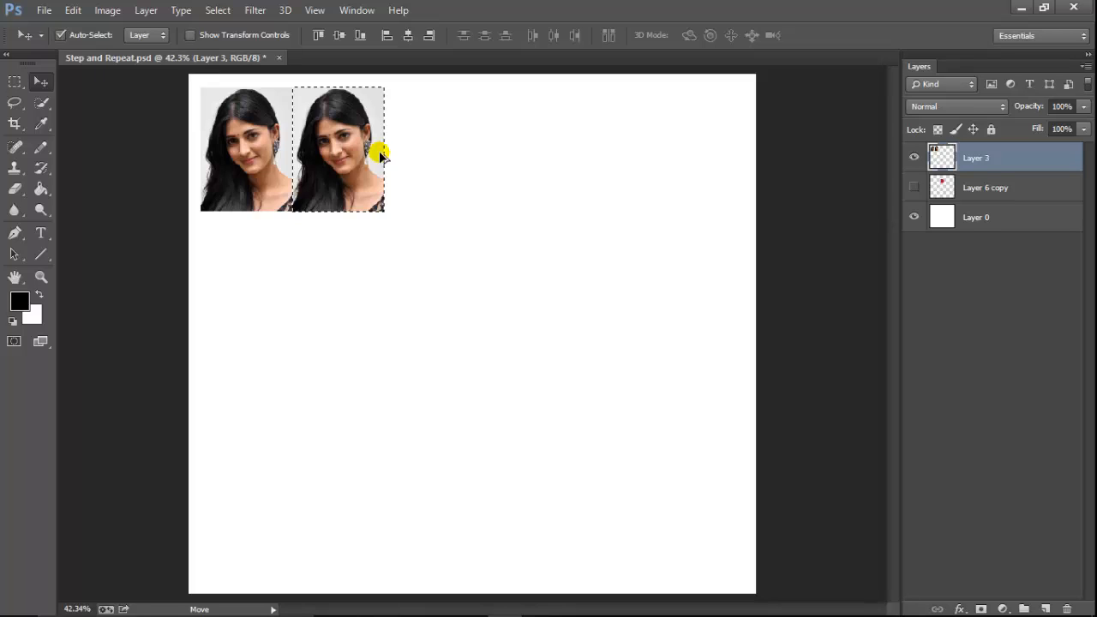
Repeat the transformed copy four more times to complete a row of six photos, and clear the selection.
key(ctrl+alt+shift+t)
key(ctrl+alt+shift+t)
key(ctrl+alt+shift+t)
key(ctrl+alt+shift+t)
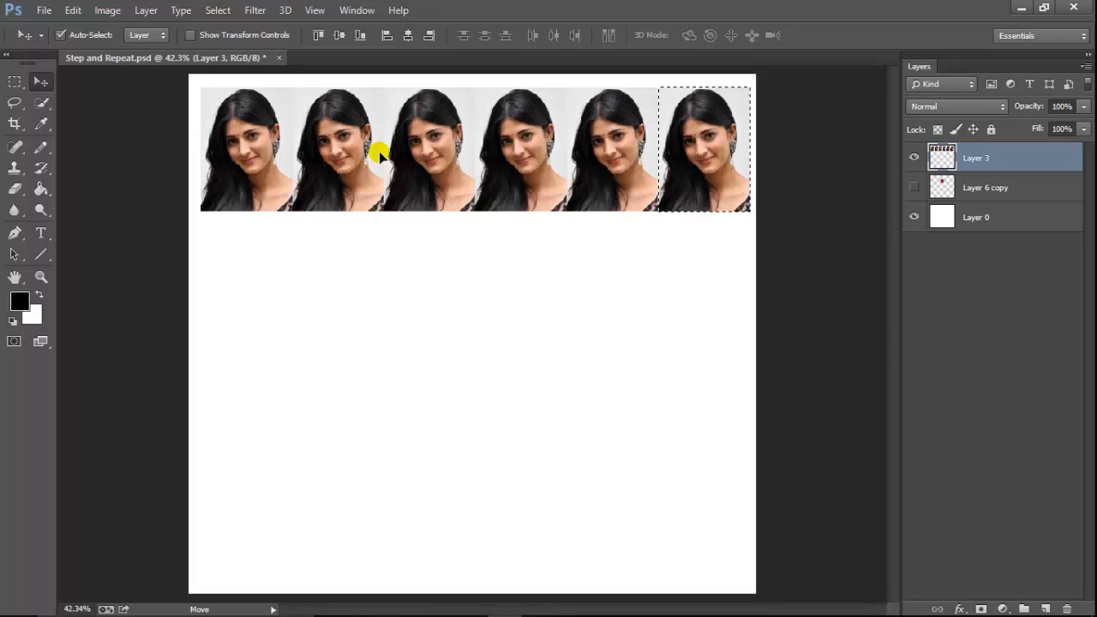
key(ctrl+d)
Select the whole row of six photos on Layer 3 and transform a copy of it directly below.
ctrl+click(942, 160)
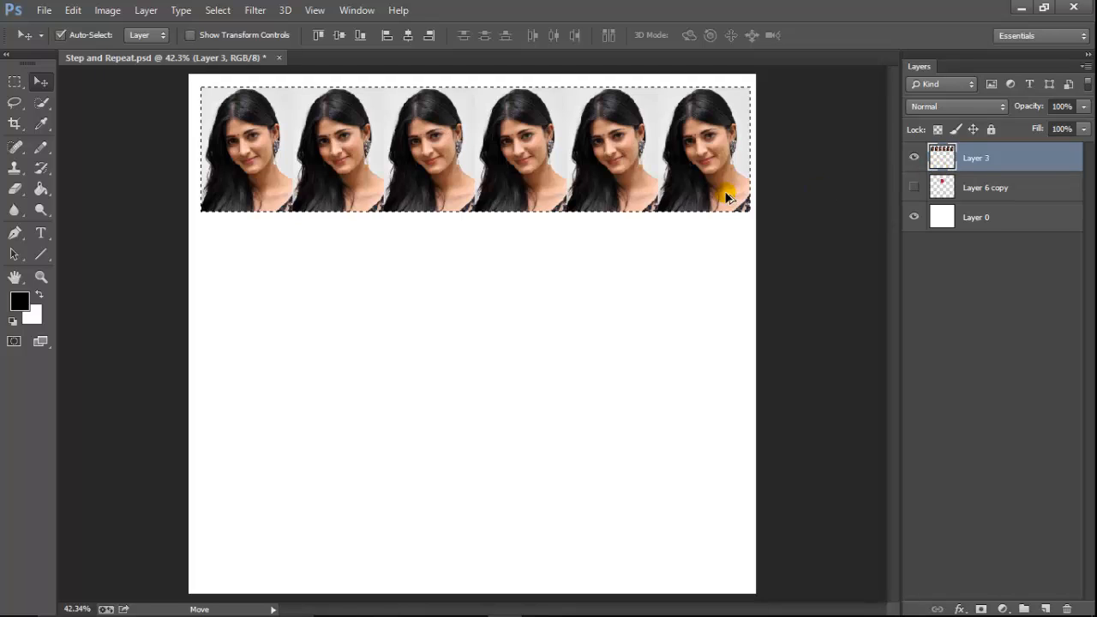
key(ctrl+t)
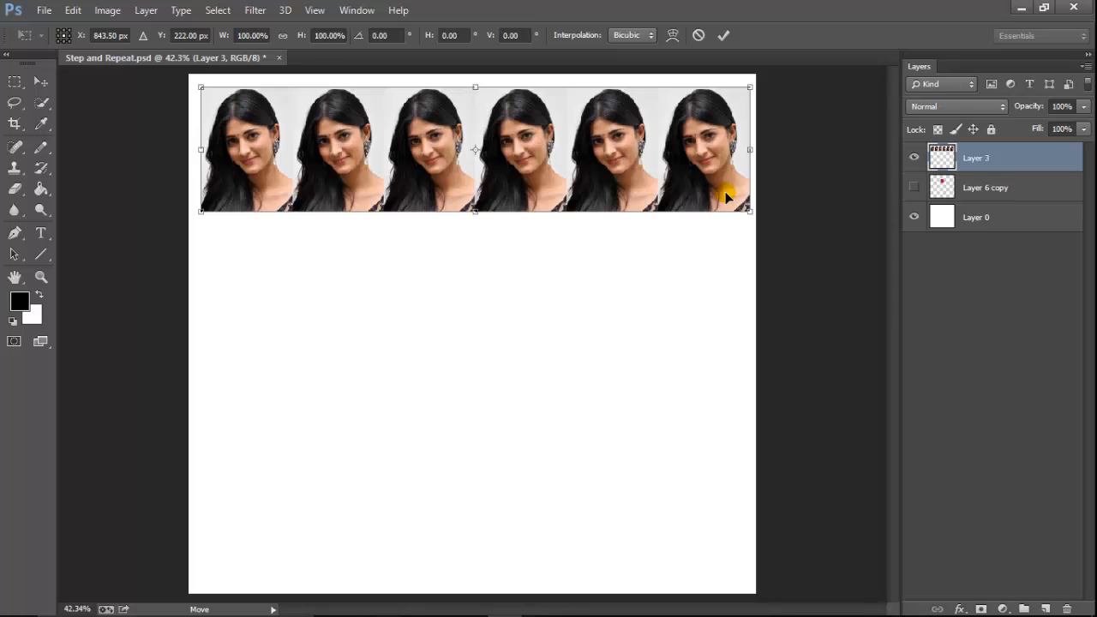
drag(720, 134, 704, 260)
key(Return)
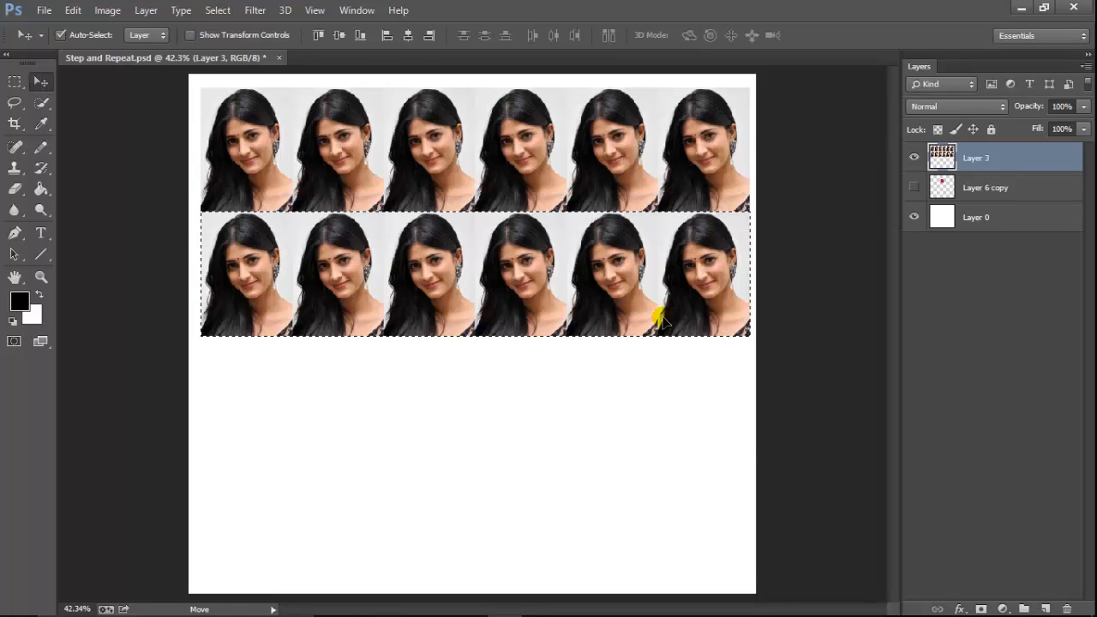
Repeat the row copy twice more to fill the page with four rows of photos, and clear the selection.
key(ctrl+alt+shift+t)
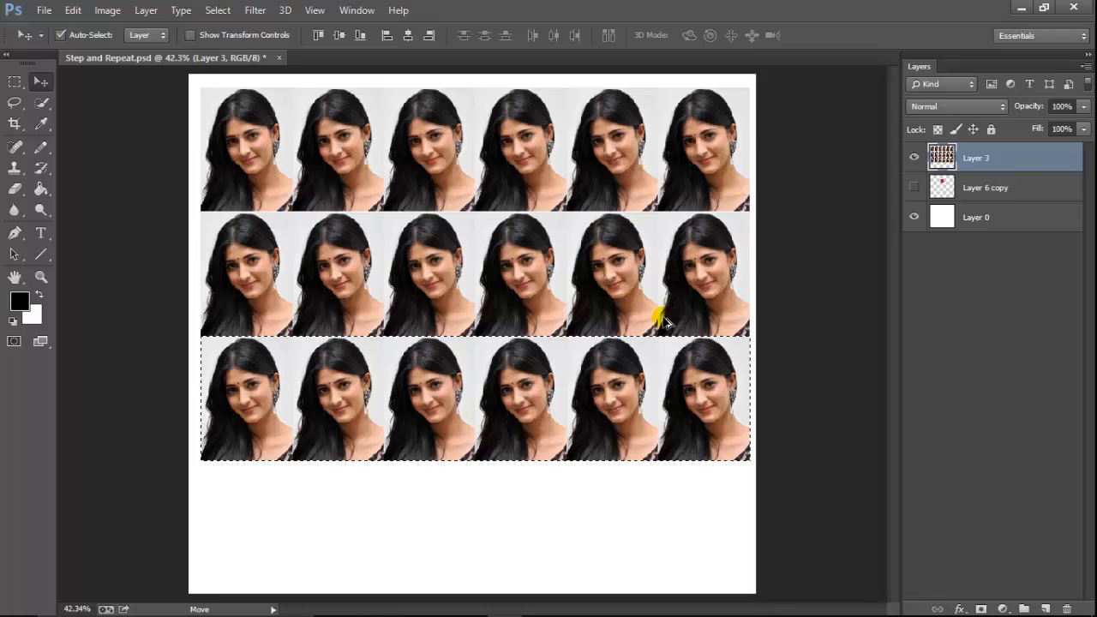
key(ctrl+alt+shift+t)
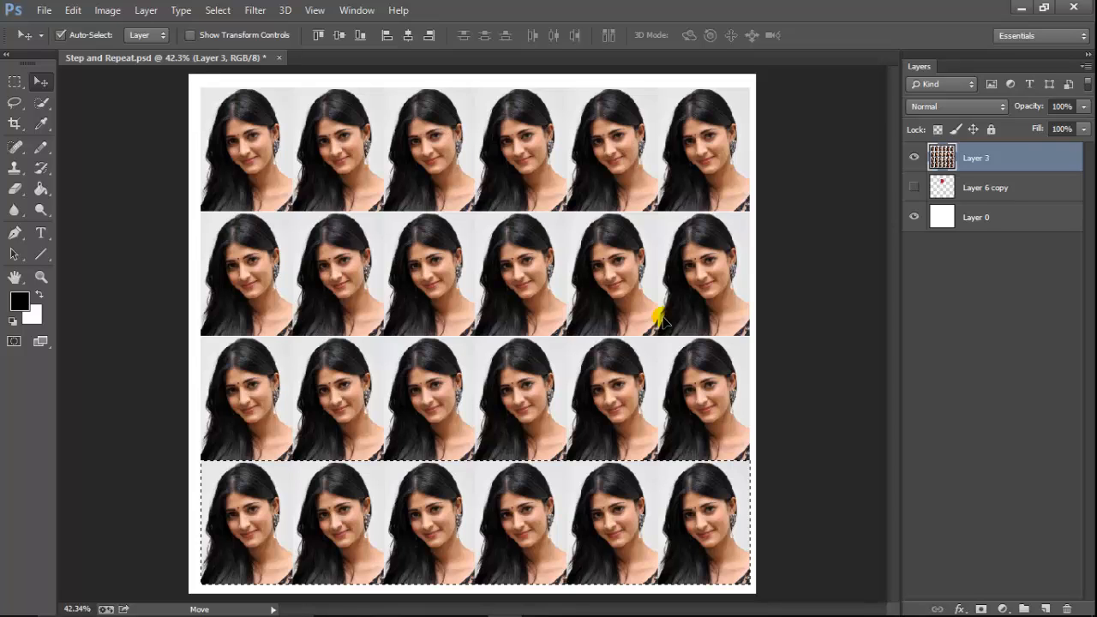
key(ctrl+d)
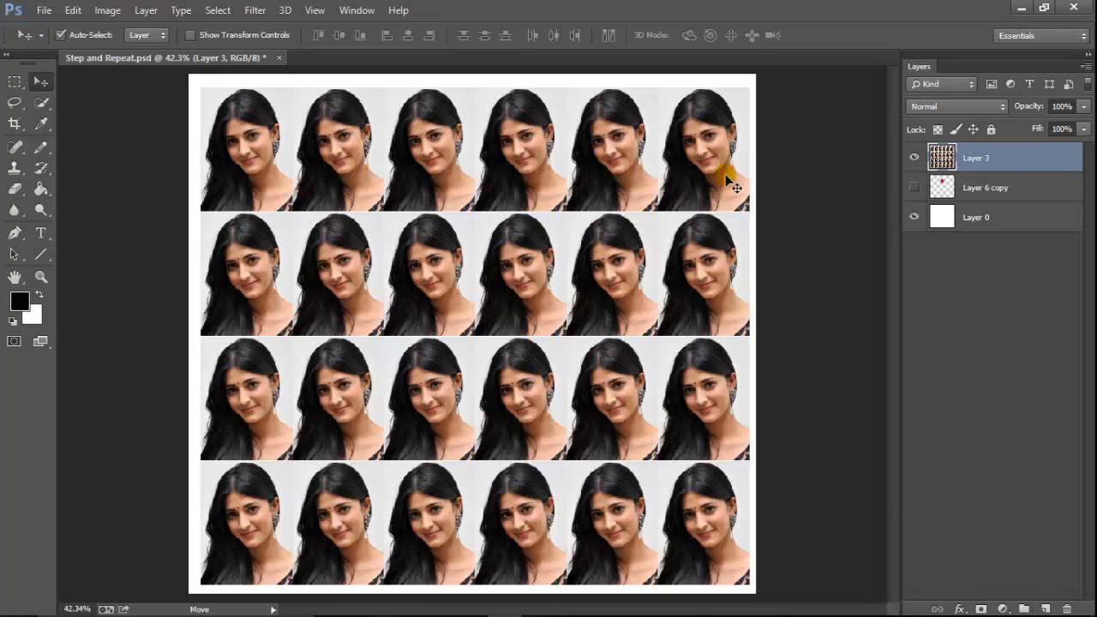
Undo all the photo copies back to the single original photo on Layer 3.
key(ctrl+alt+z)
key(ctrl+alt+z)
key(ctrl+alt+z)
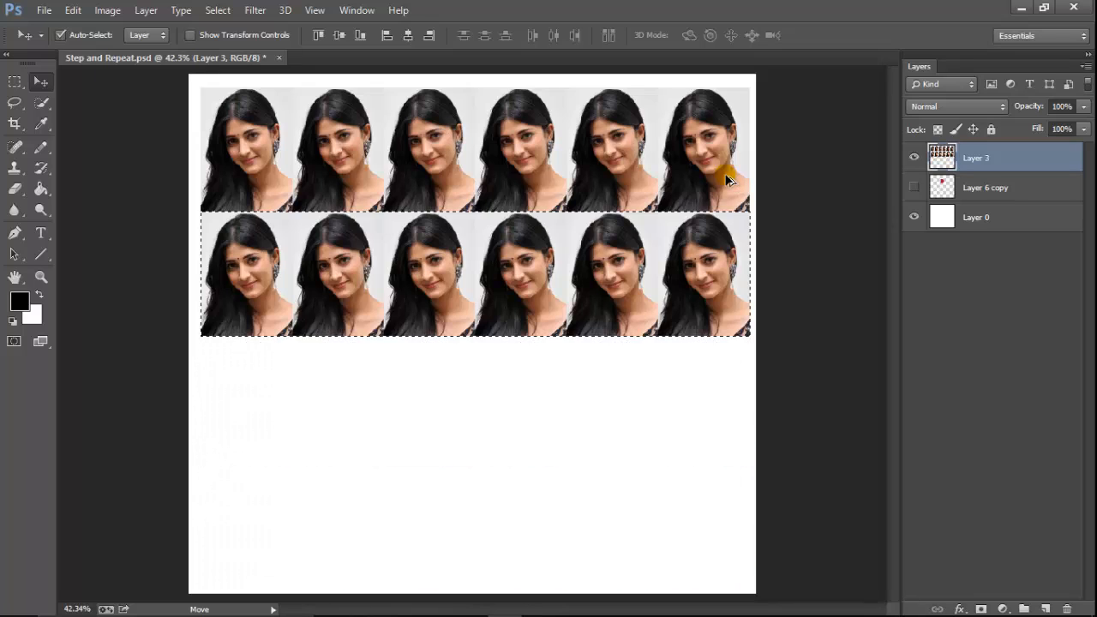
key(ctrl+alt+z)
key(ctrl+alt+z)
key(ctrl+alt+z)
key(ctrl+alt+z)
key(ctrl+alt+z)
key(ctrl+alt+z)
key(ctrl+alt+z)
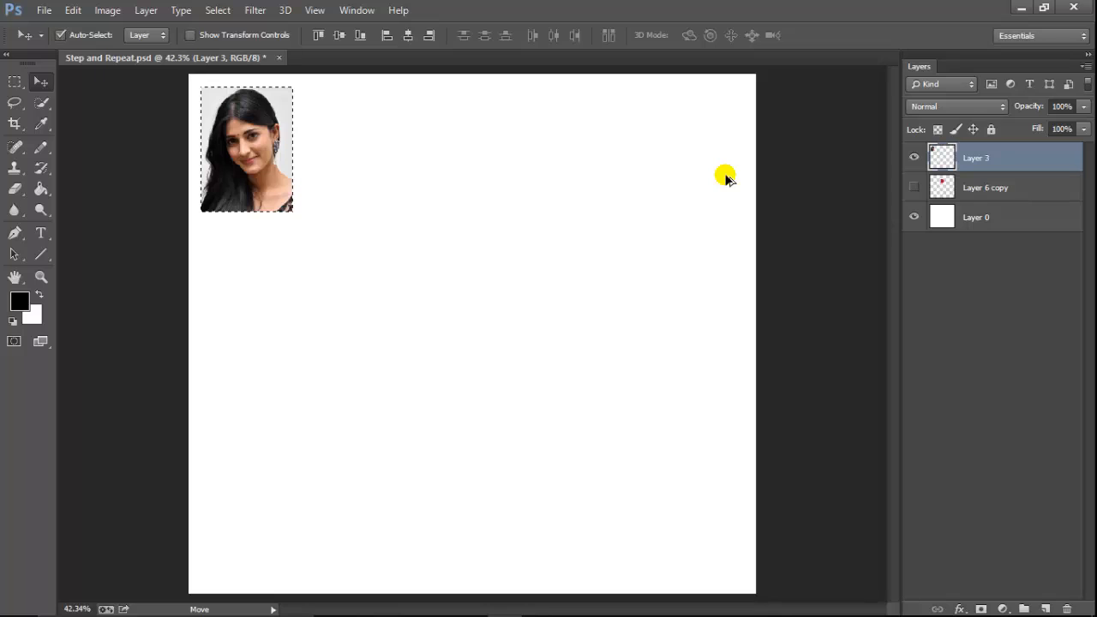
Clear the selection and transform a copy of the Layer 3 photo onto its own layer, directly beside the original on its right.
key(ctrl+d)
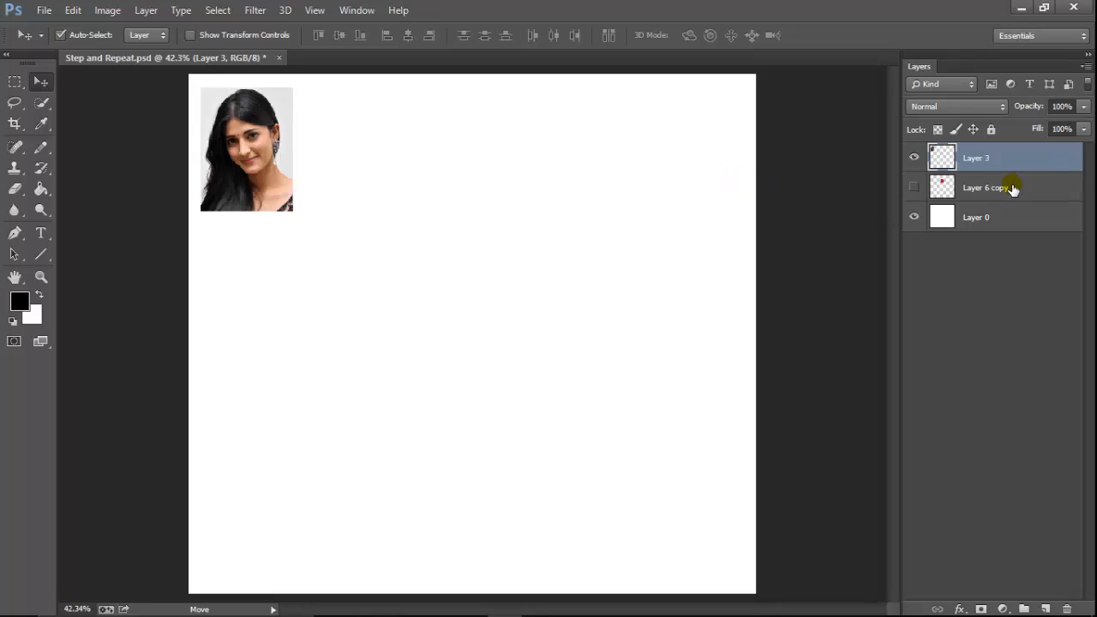
key(ctrl+t)
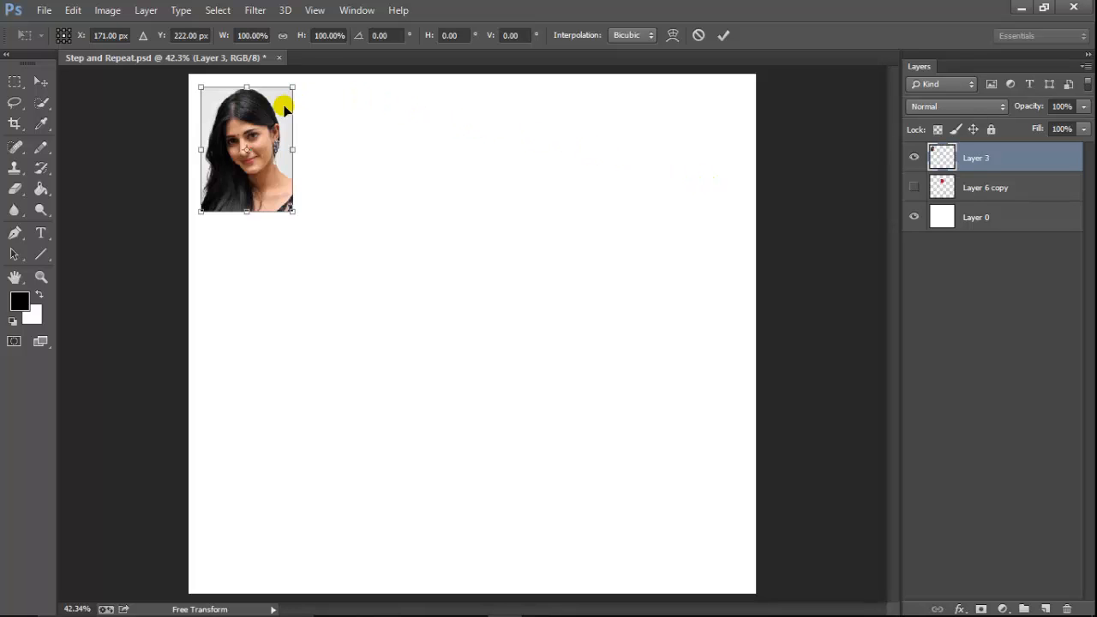
drag(285, 108, 378, 121)
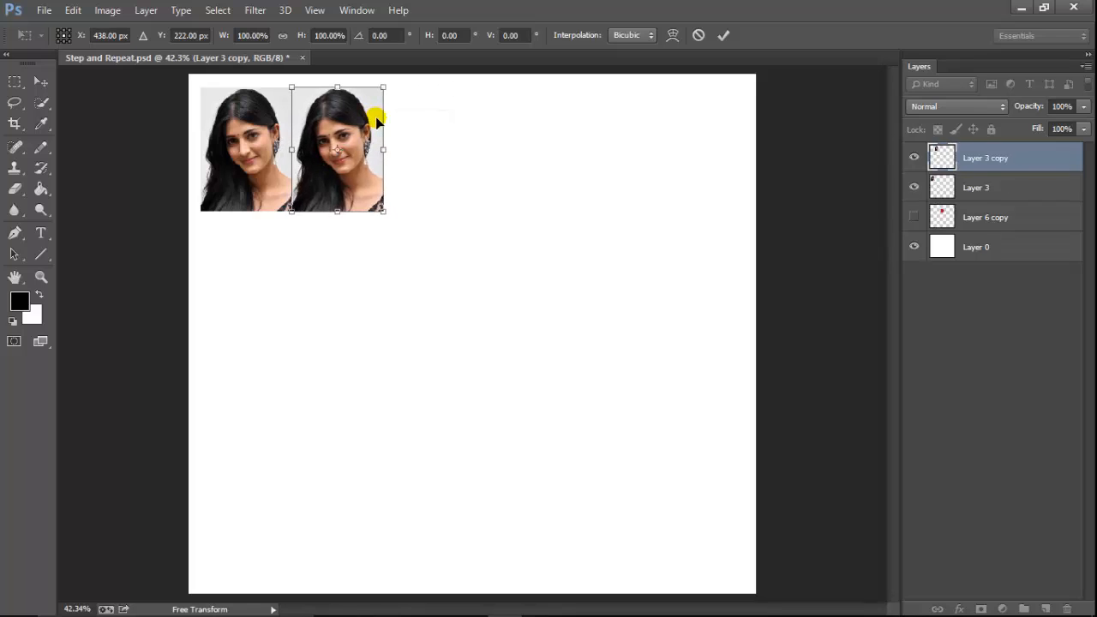
key(Return)
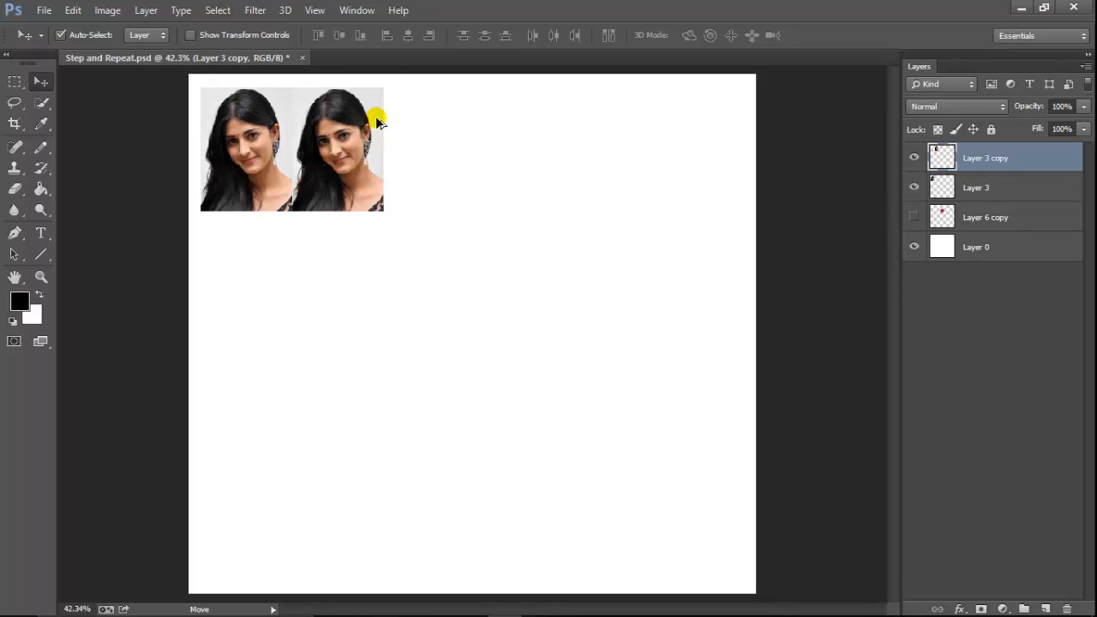
Repeat the transformed copy four more times to complete a row of six photos on separate layers.
key(ctrl+alt+shift+t)
key(ctrl+alt+shift+t)
key(ctrl+alt+shift+t)
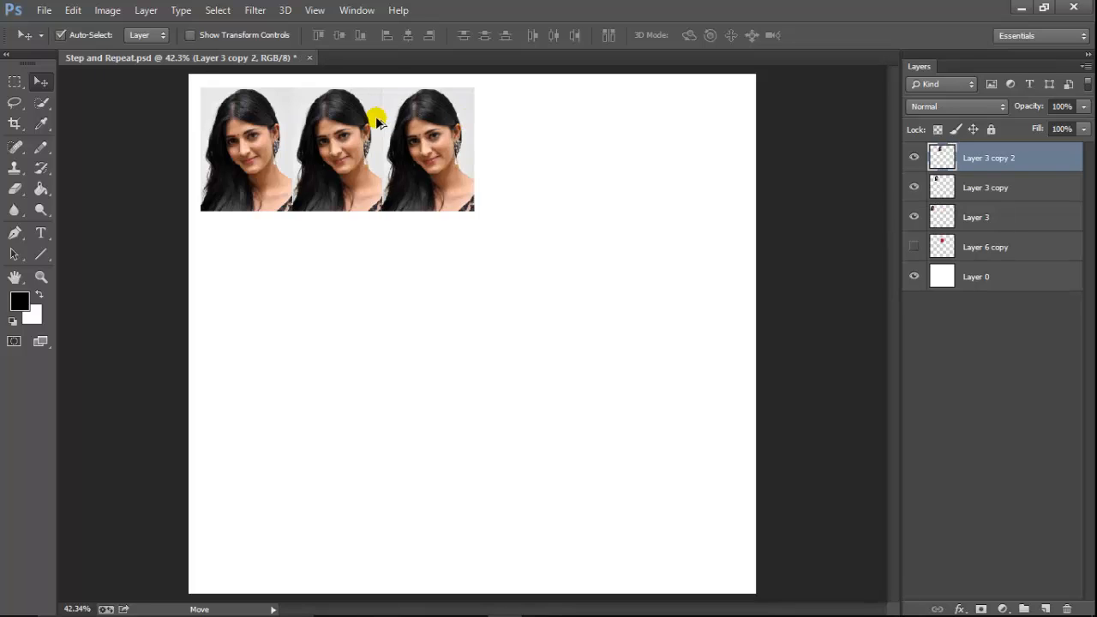
key(ctrl+alt+shift+t)
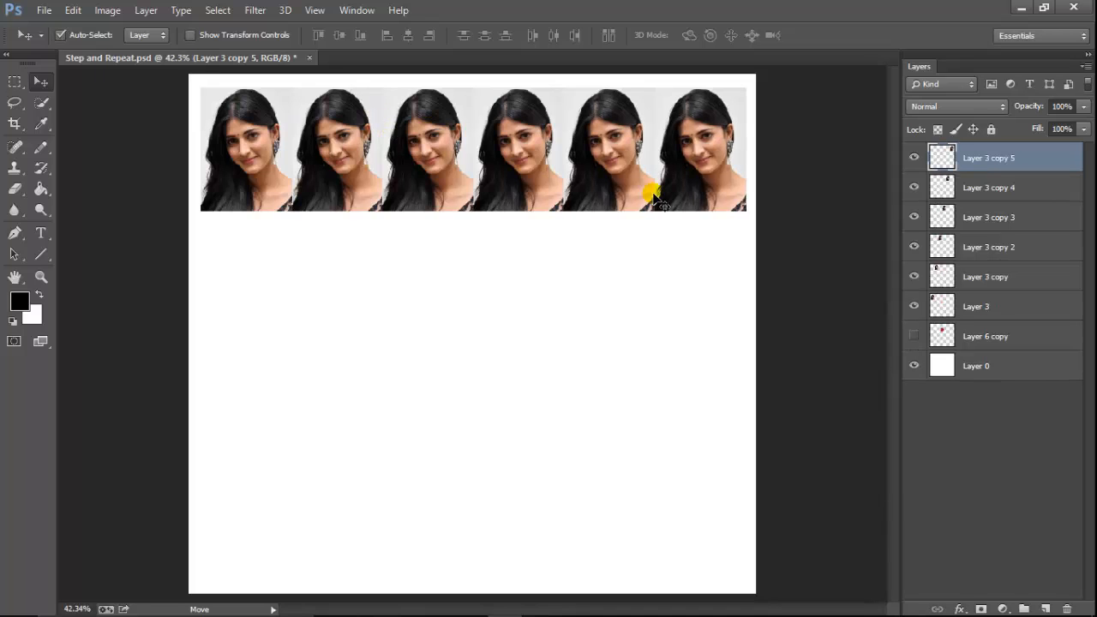
Select all six photo layers, from Layer 3 through Layer 3 copy 5, and merge them into one layer.
click(914, 158)
click(913, 158)
drag(917, 193, 916, 310)
shift+click(1022, 307)
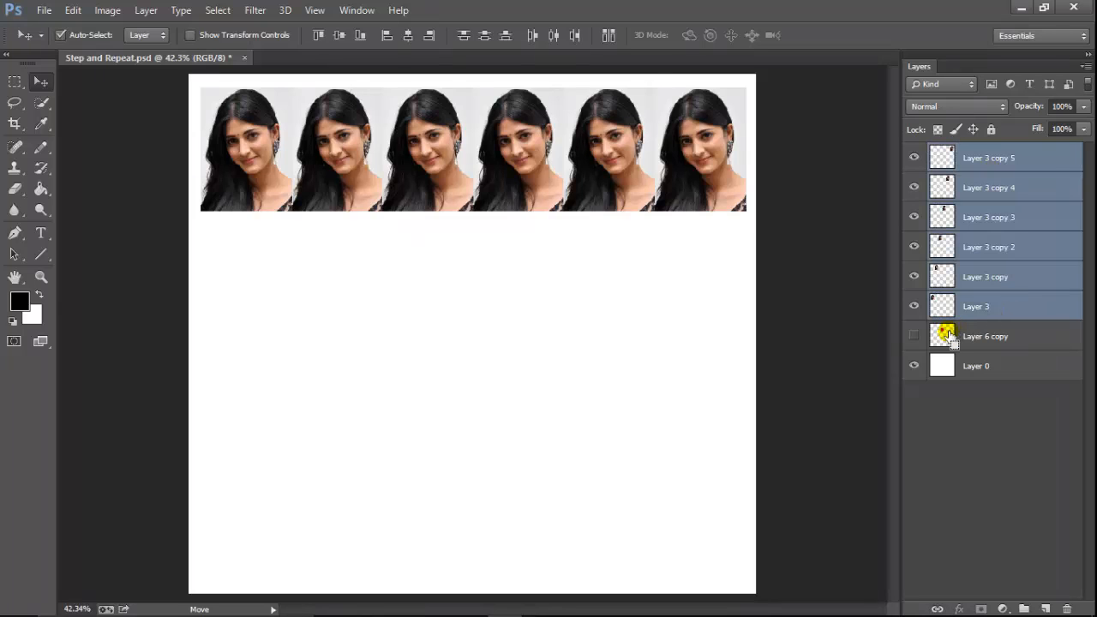
key(ctrl+e)
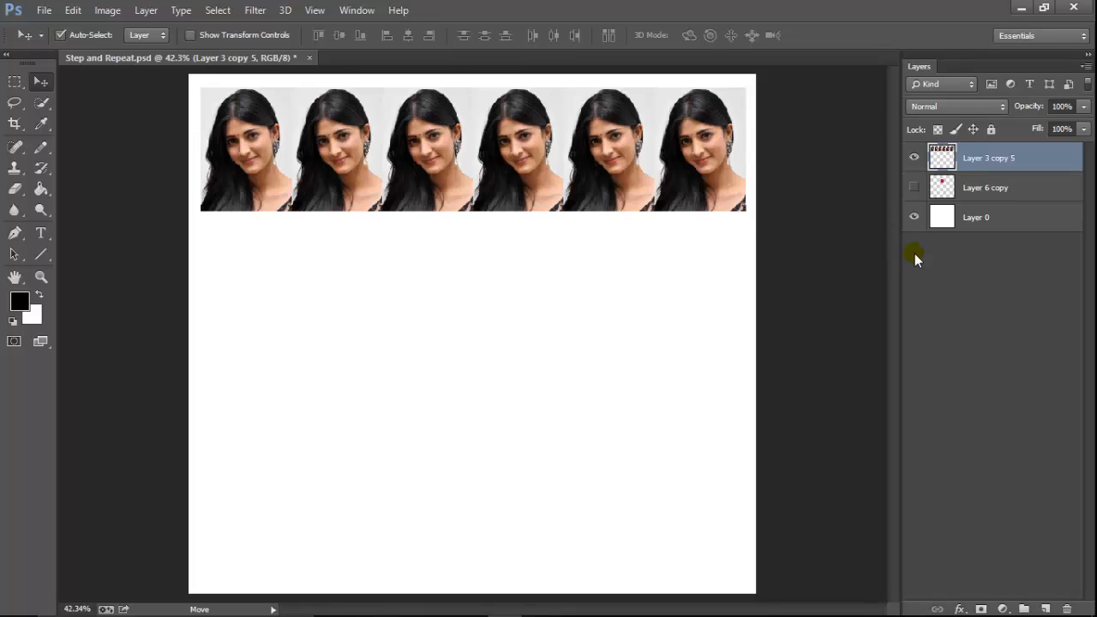
Transform a copy of the merged photo row directly below it and repeat the copy twice more to make four rows.
key(ctrl+t)
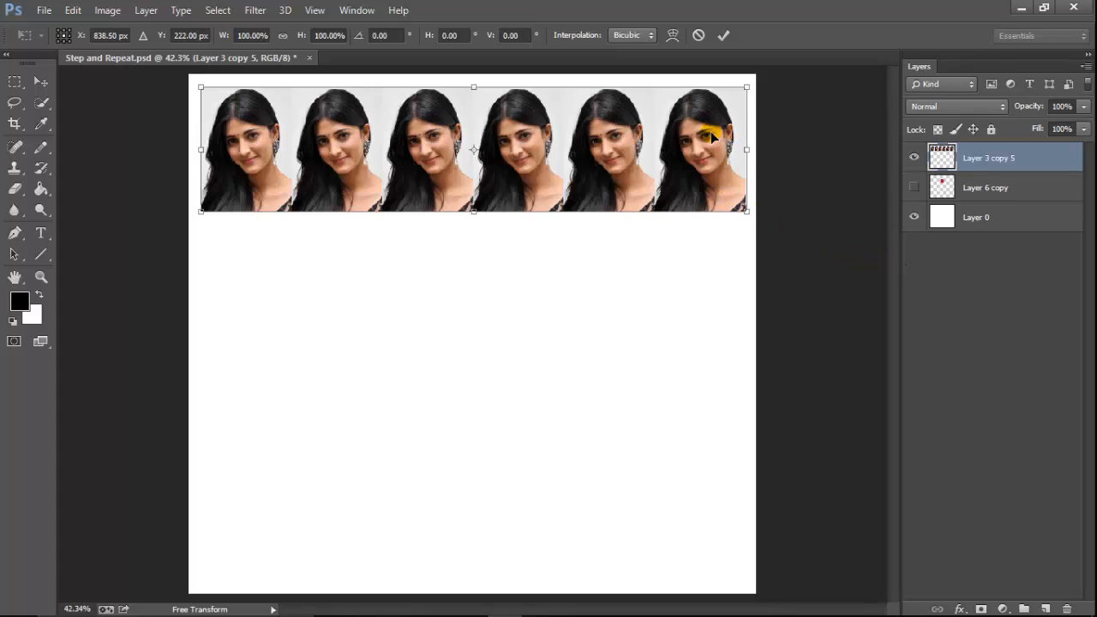
drag(712, 137, 683, 252)
key(Return)
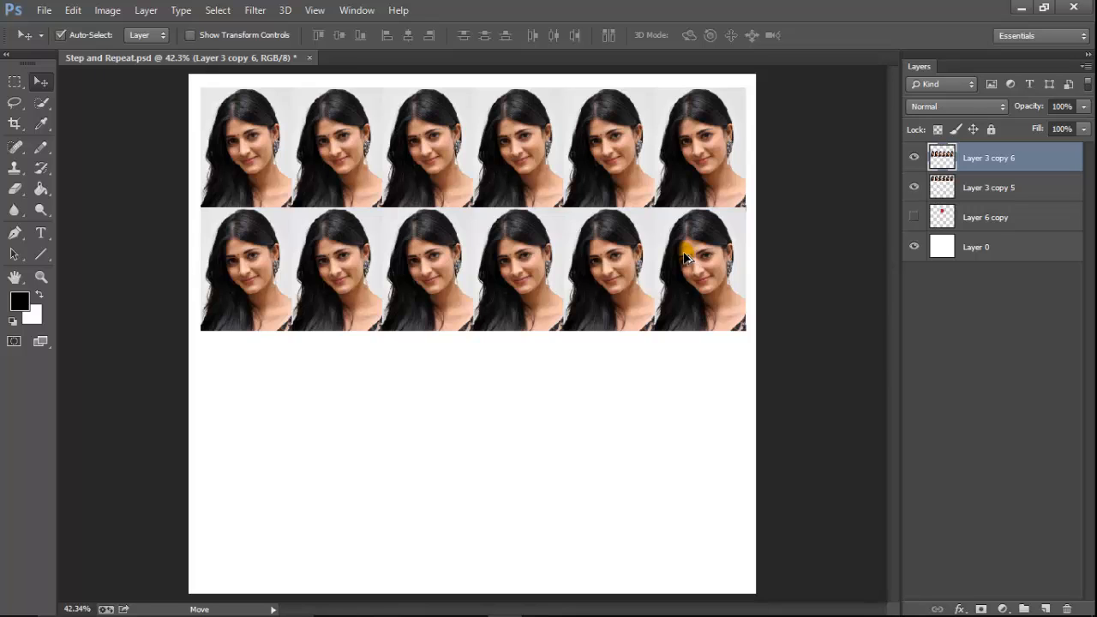
key(ctrl+alt+shift+t)
key(ctrl+alt+shift+t)
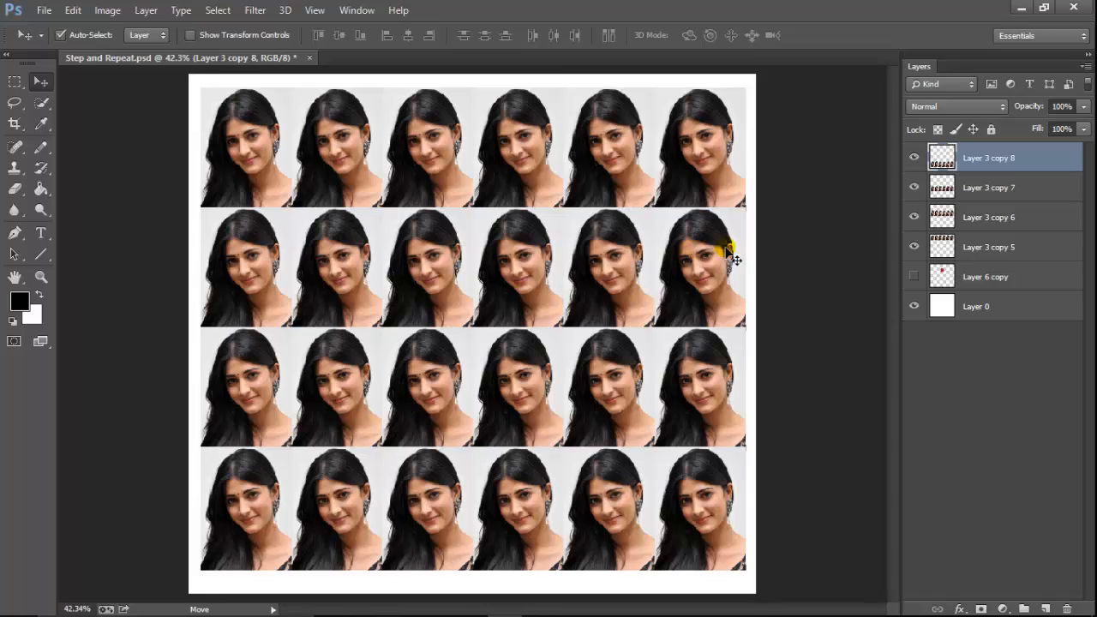
Merge the four photo row layers into a single layer and hide it, showing the petal on Layer 6 copy instead.
shift+click(977, 189)
shift+click(981, 216)
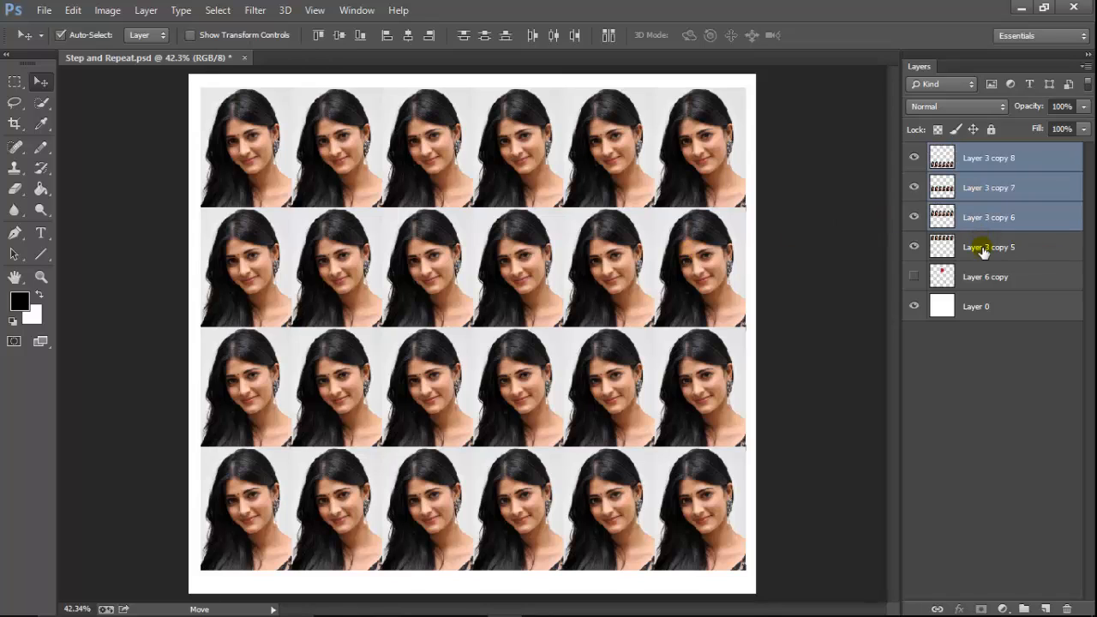
shift+click(980, 247)
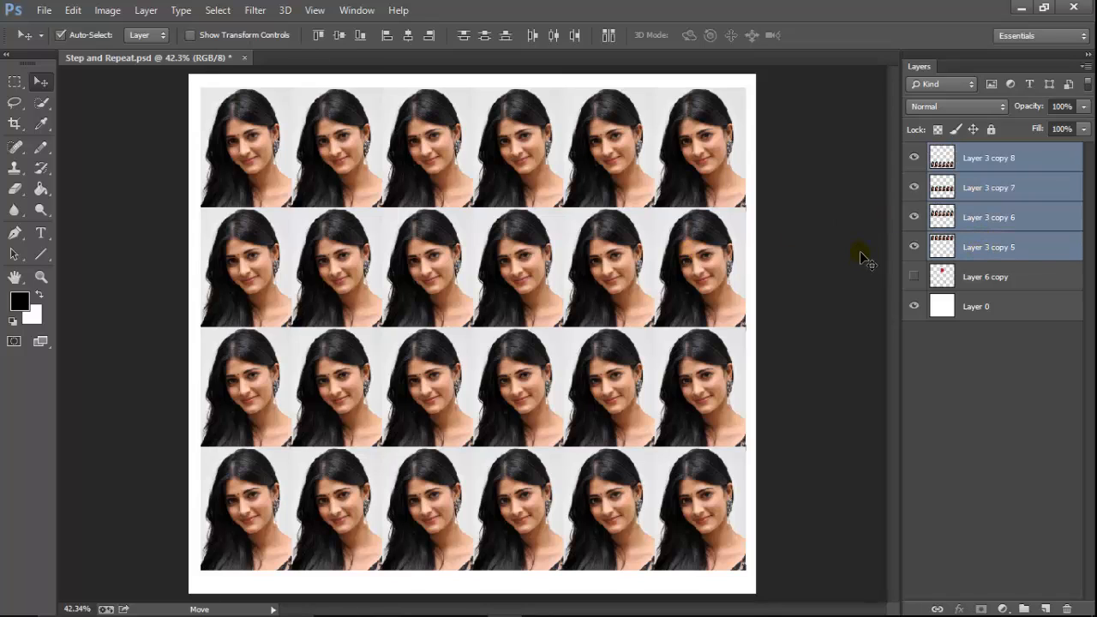
key(ctrl+e)
click(913, 158)
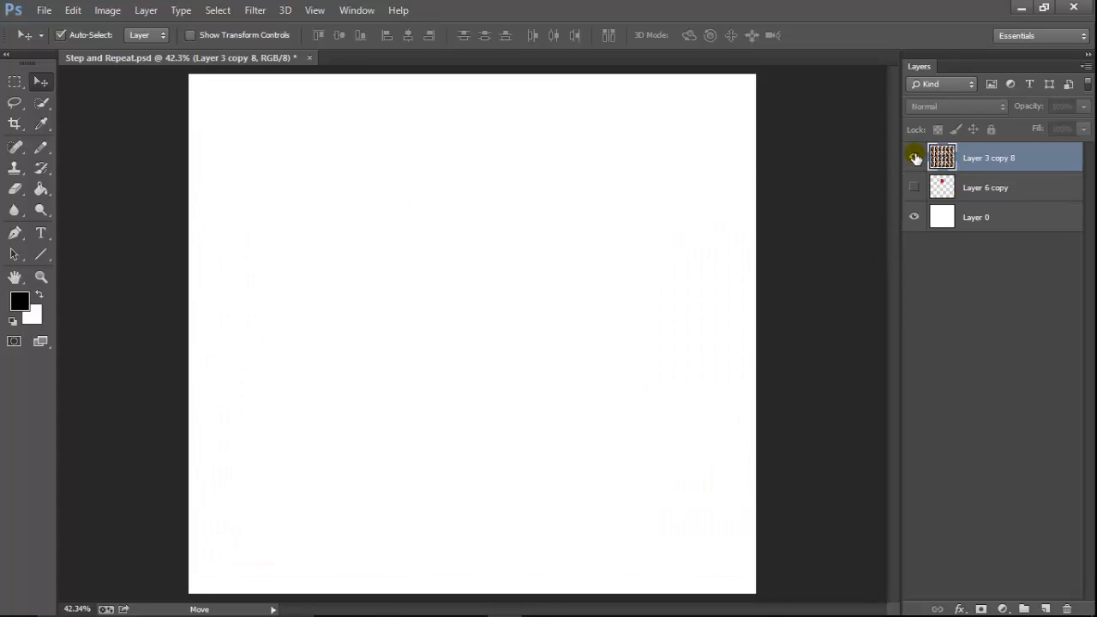
click(916, 158)
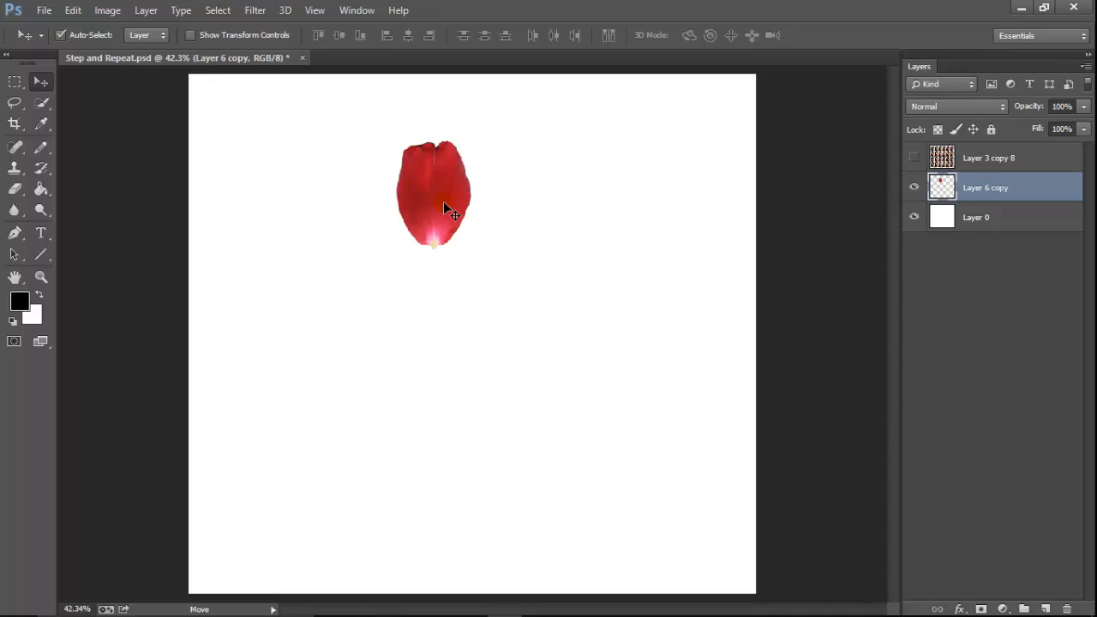
Select the red petal on Layer 6 copy and rotate a copy of it about 38 degrees clockwise around its base.
ctrl+click(938, 187)
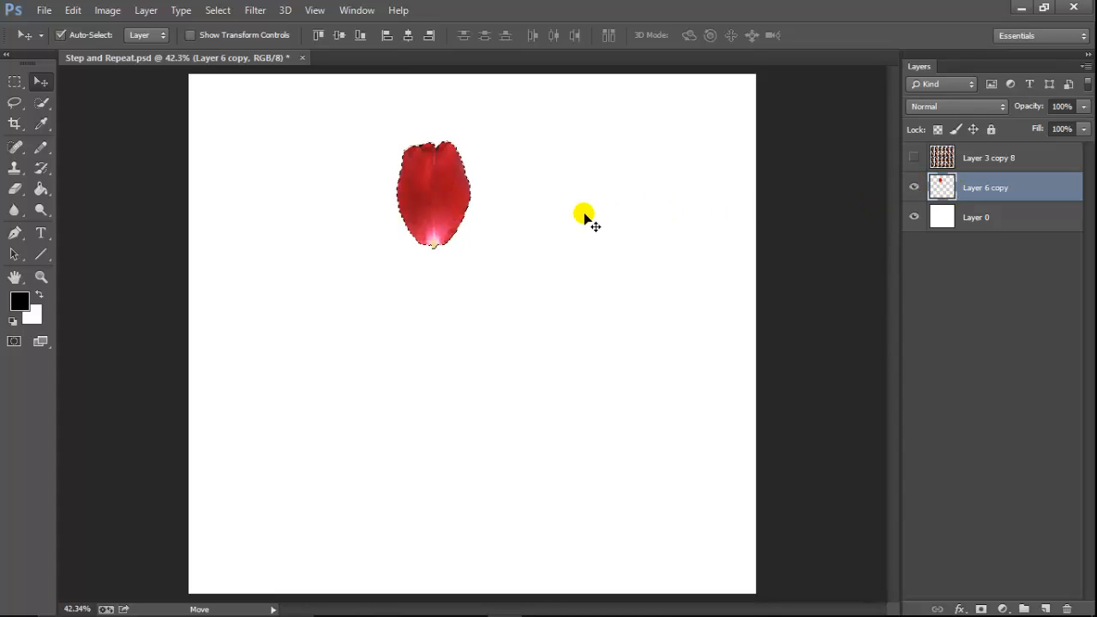
key(ctrl+alt+t)
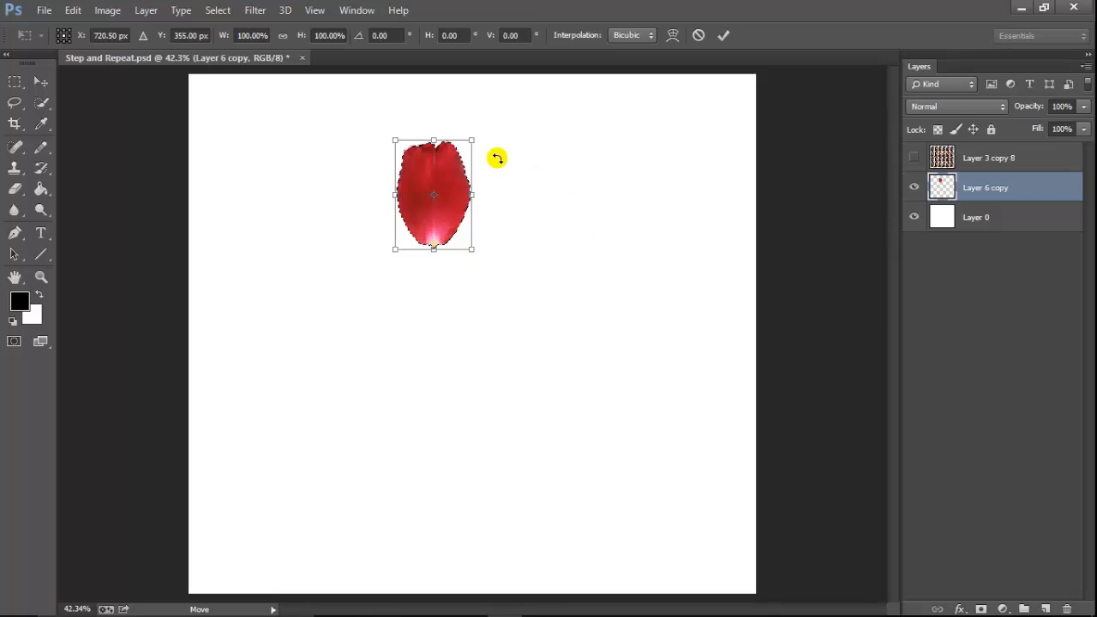
drag(453, 167, 478, 185)
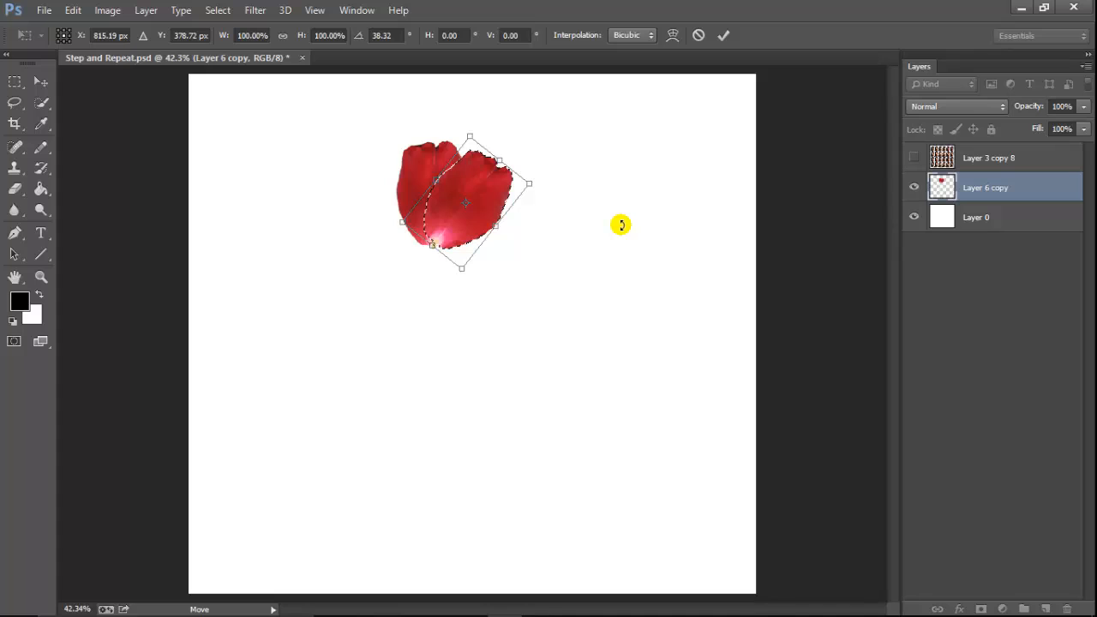
key(Return)
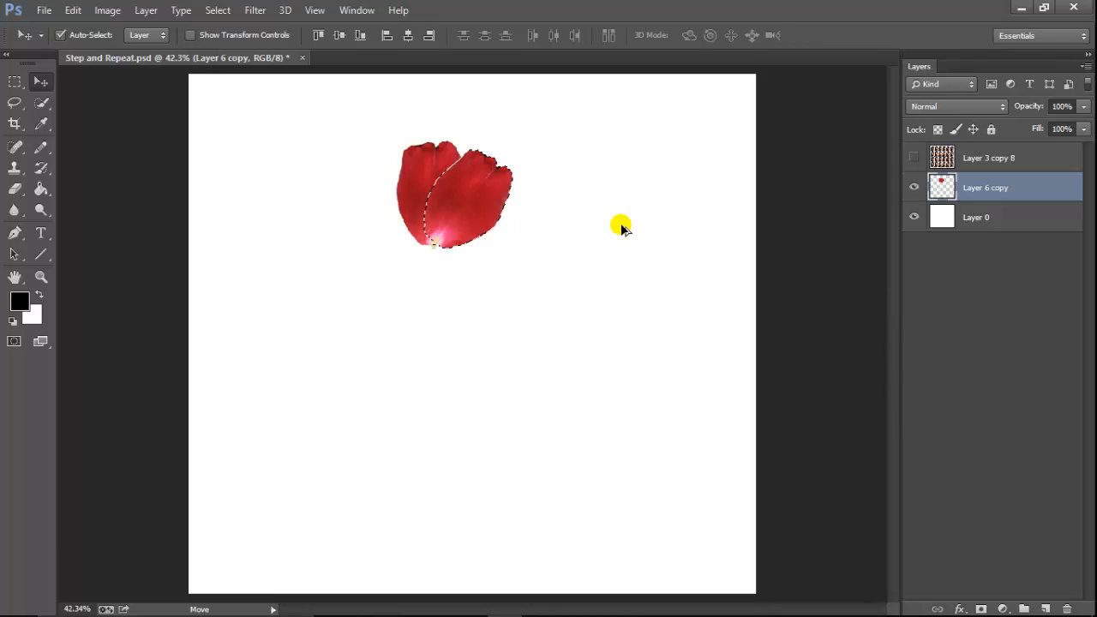
Repeat the rotated petal copy around the base on the same layer until it forms a full flower, and clear the selection.
key(ctrl+alt+shift+t)
key(ctrl+alt+shift+t)
key(ctrl+alt+shift+t)
key(ctrl+alt+shift+t)
key(ctrl+alt+shift+t)
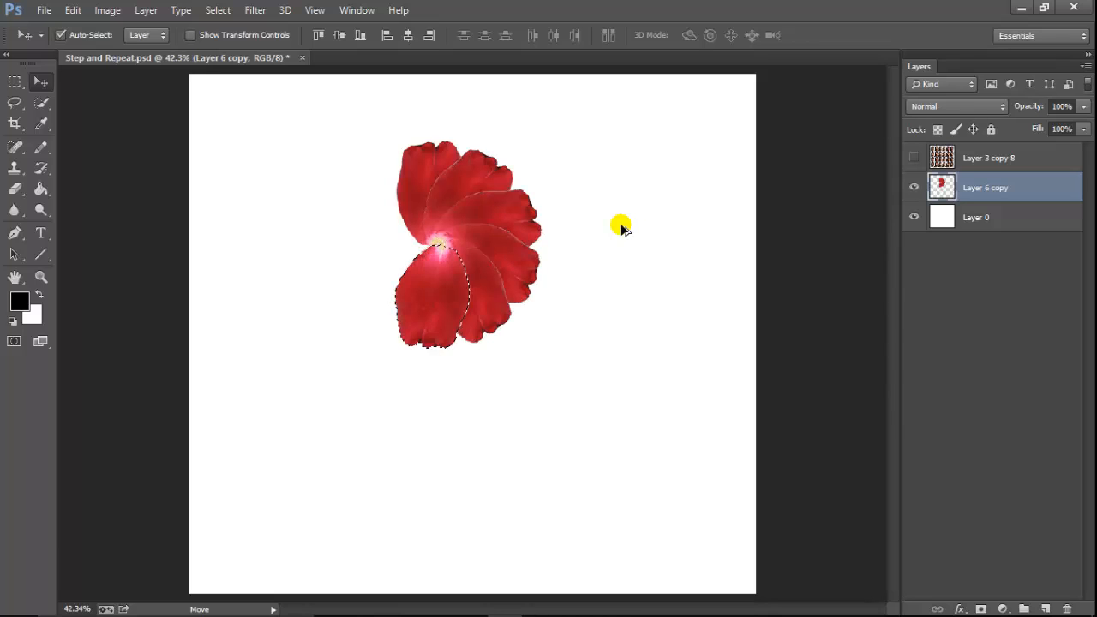
key(ctrl+alt+shift+t)
key(ctrl+alt+shift+t)
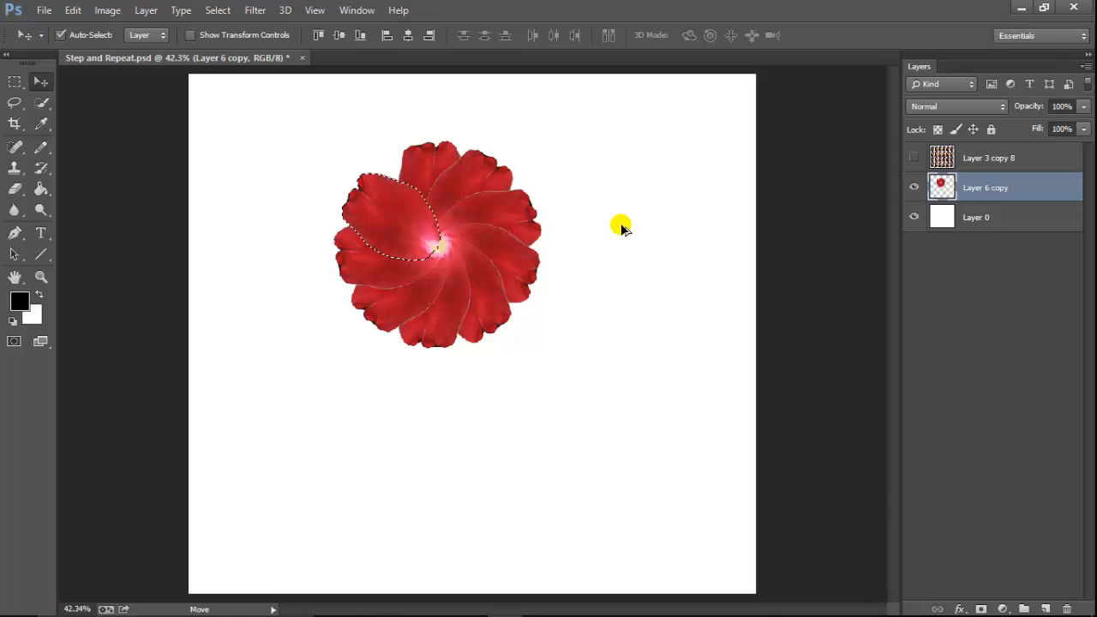
key(ctrl+alt+shift+t)
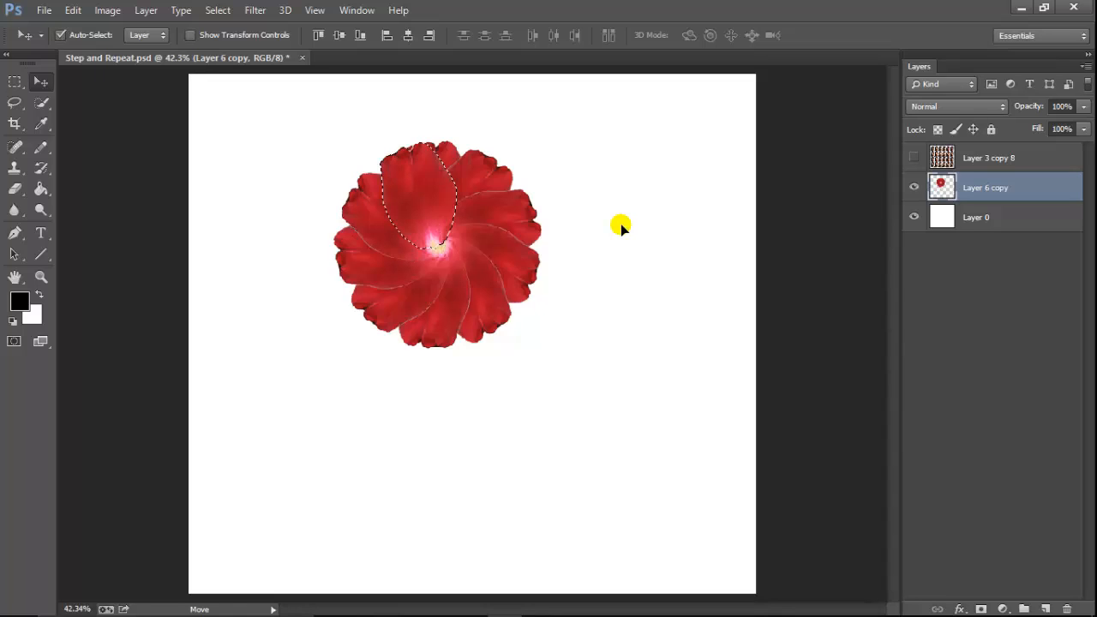
key(ctrl+d)
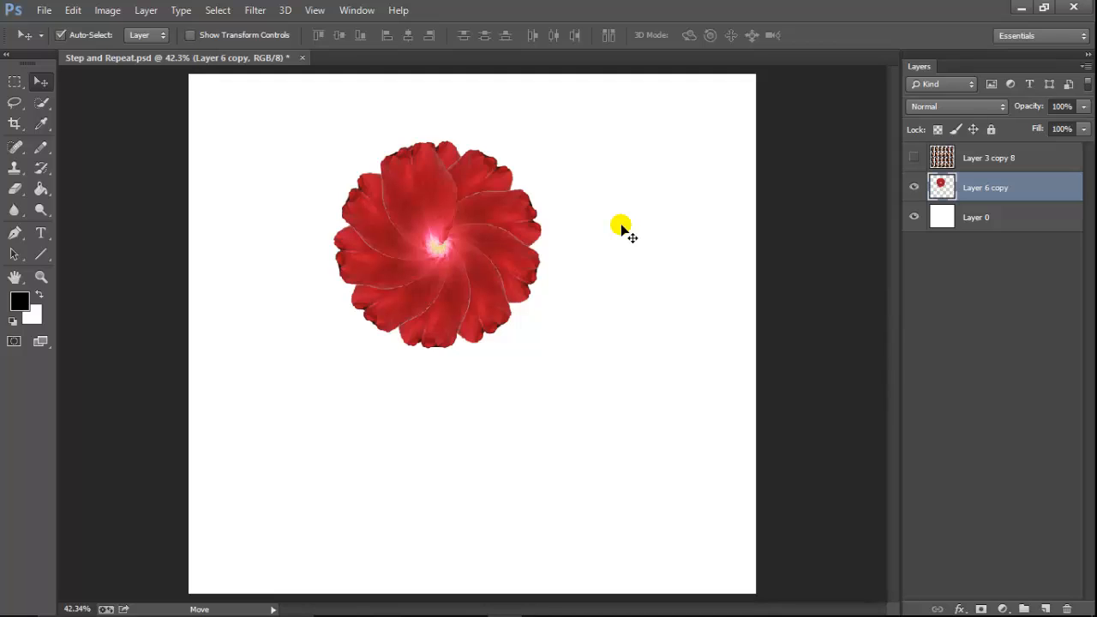
drag(415, 239, 445, 258)
key(ctrl+z)
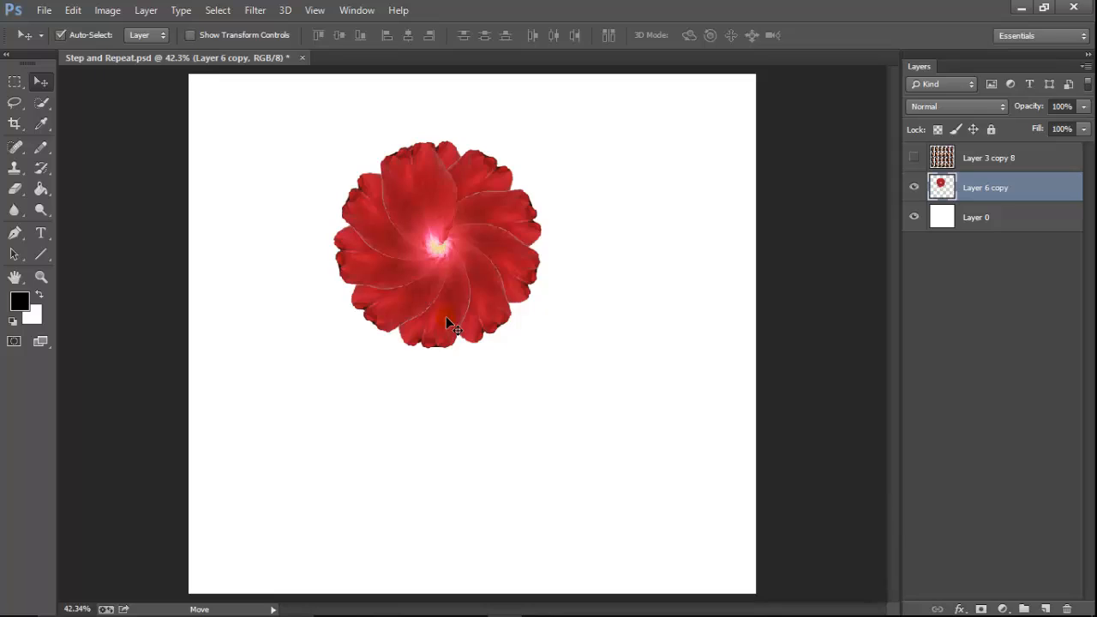